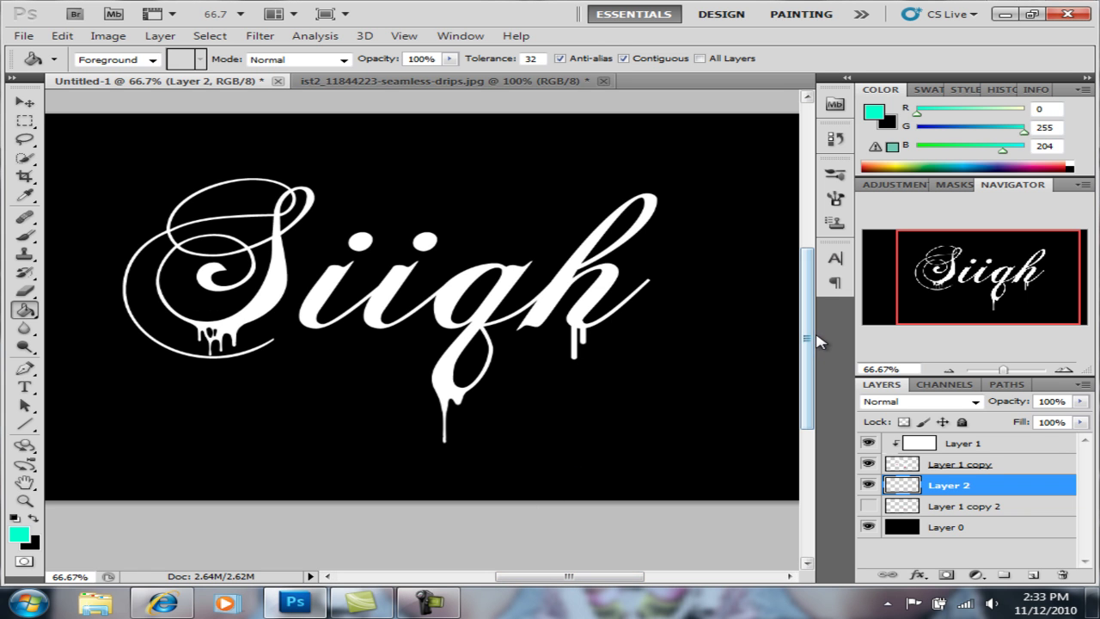
# Step: Hide and reshow Layer 2's drips to compare them
pyautogui.moveTo(811, 319); pyautogui.dragTo(811, 307)
pyautogui.click(868, 487)
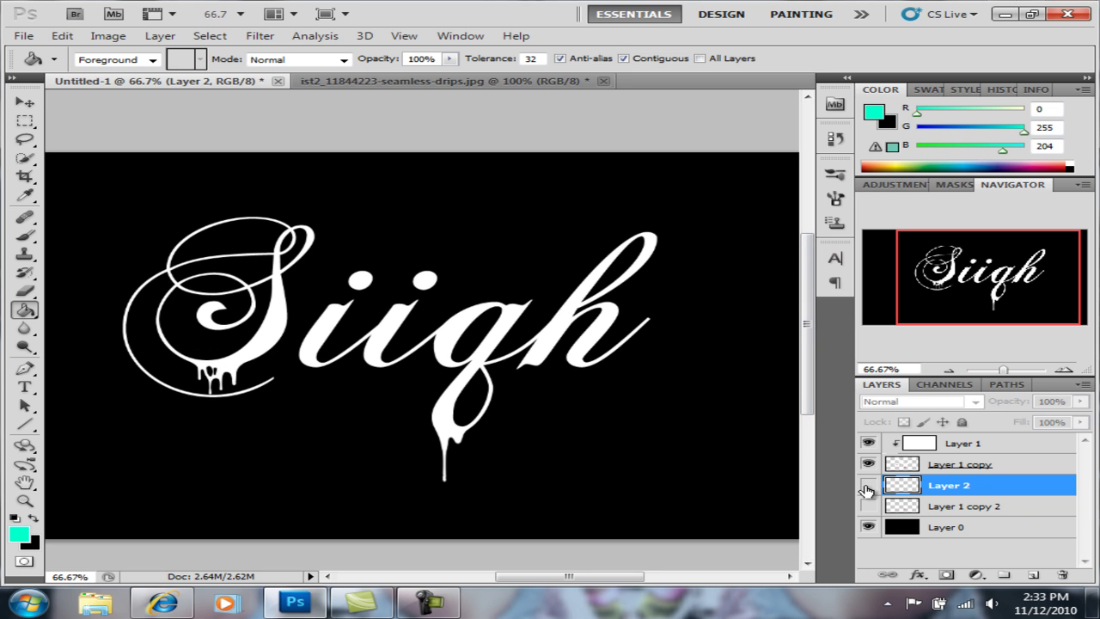
pyautogui.click(868, 486)
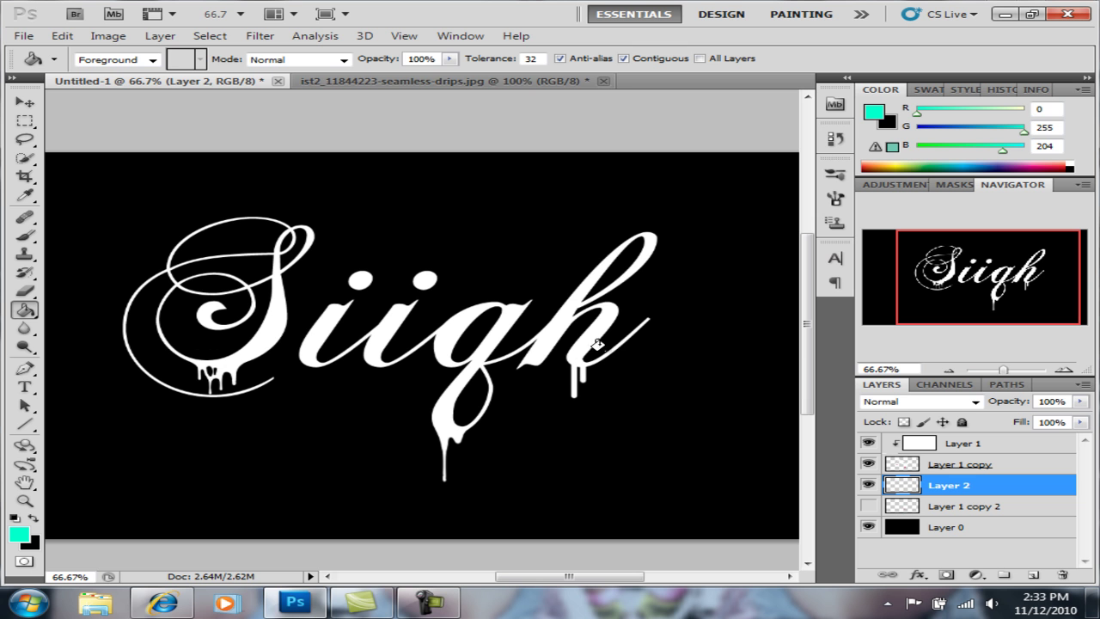
# Step: Zoom in on the h's lower tip and set up the Brush with a white foreground
pyautogui.press('z')
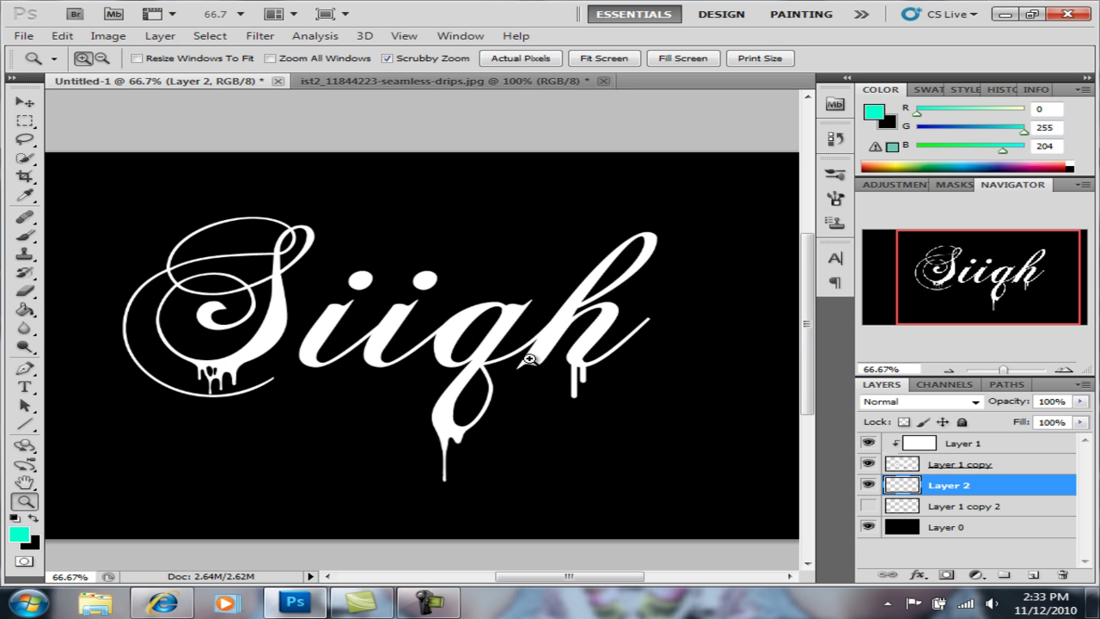
pyautogui.click(525, 352)
pyautogui.click(525, 353)
pyautogui.click(525, 352)
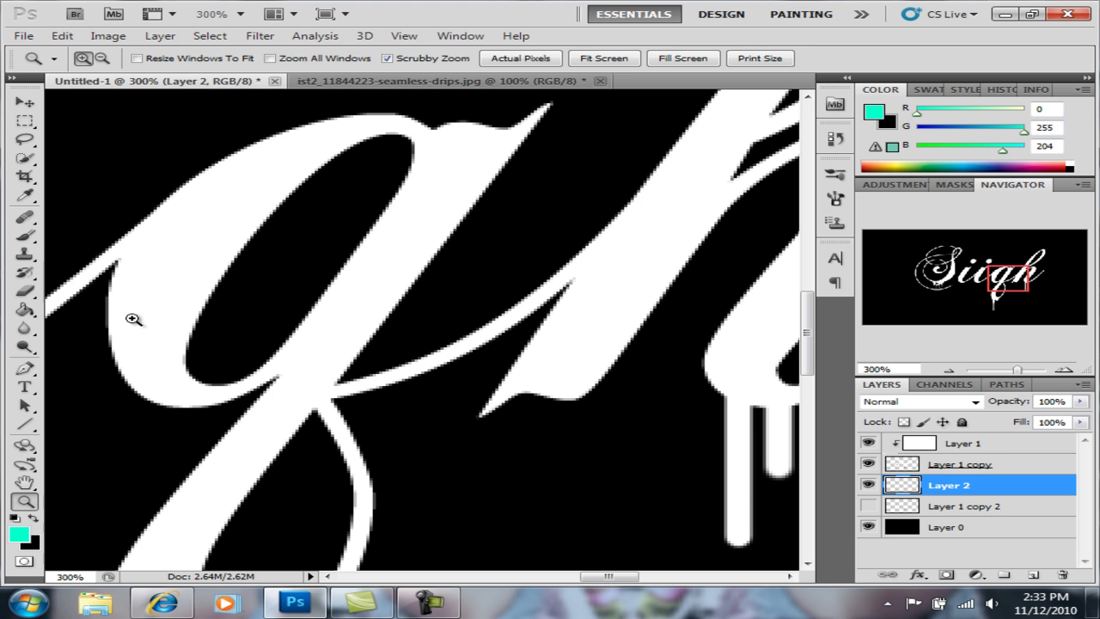
pyautogui.click(24, 234)
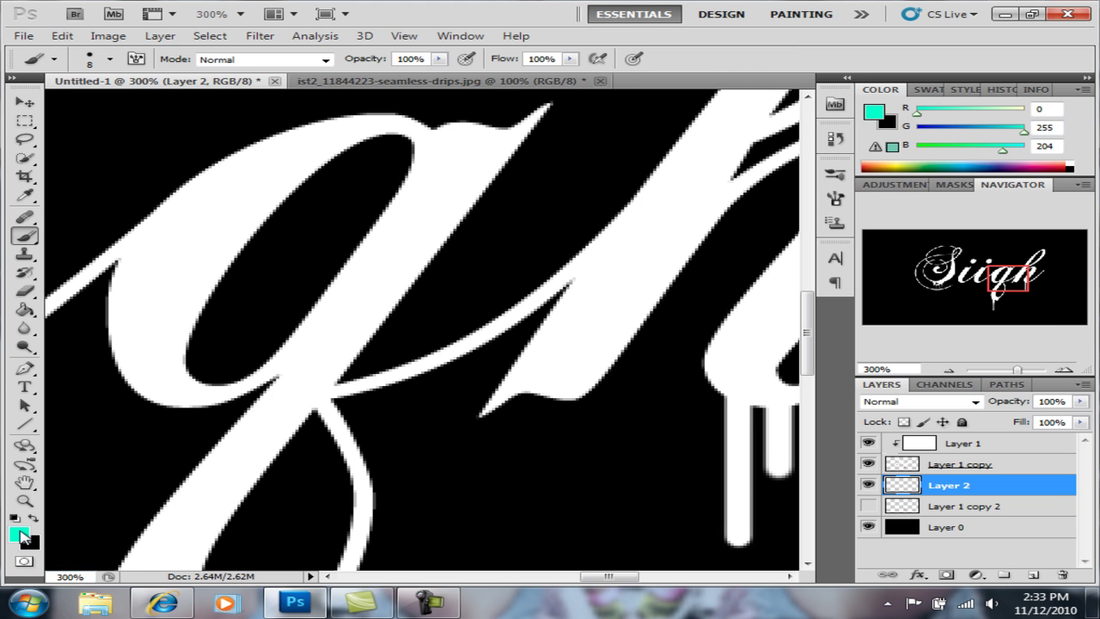
pyautogui.click(18, 535)
pyautogui.click(508, 396)
pyautogui.moveTo(507, 395); pyautogui.dragTo(421, 332)
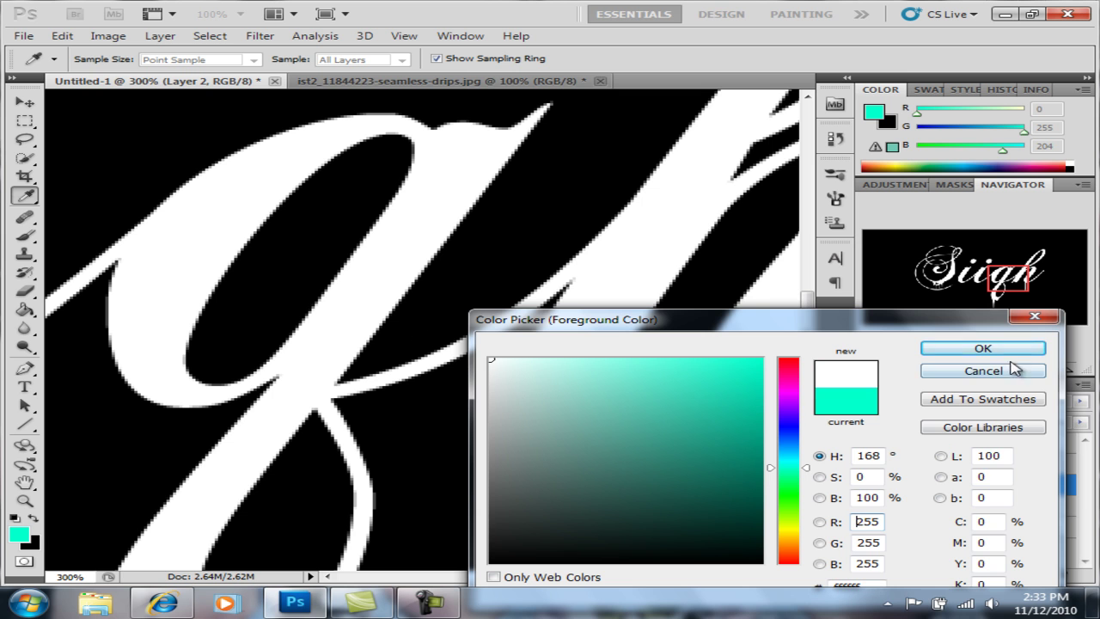
pyautogui.click(983, 349)
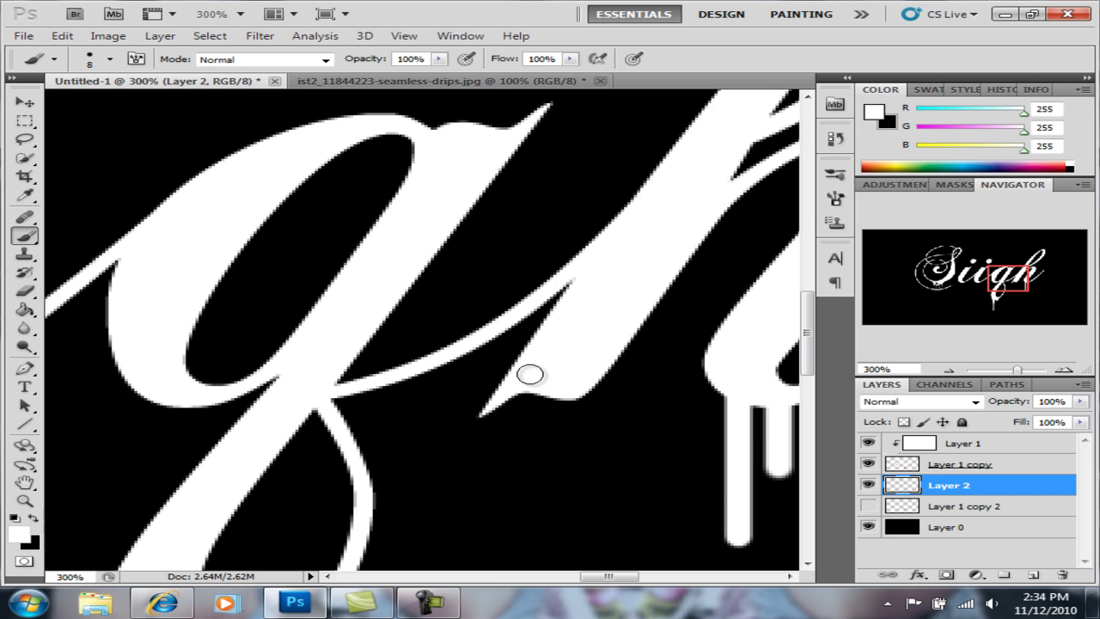
# Step: Paint a long and a shorter white drip below the h, then zoom back out
pyautogui.moveTo(529, 374)
pyautogui.mouseDown()
pyautogui.moveTo(552, 435)
pyautogui.moveTo(531, 529)
pyautogui.mouseUp()
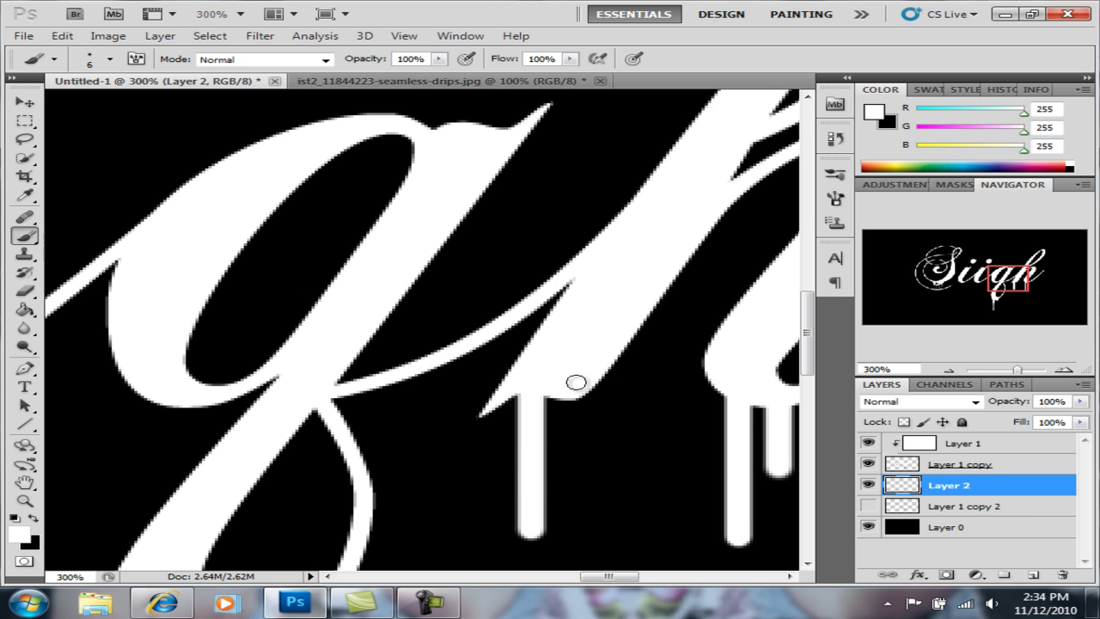
pyautogui.moveTo(575, 382); pyautogui.dragTo(575, 446)
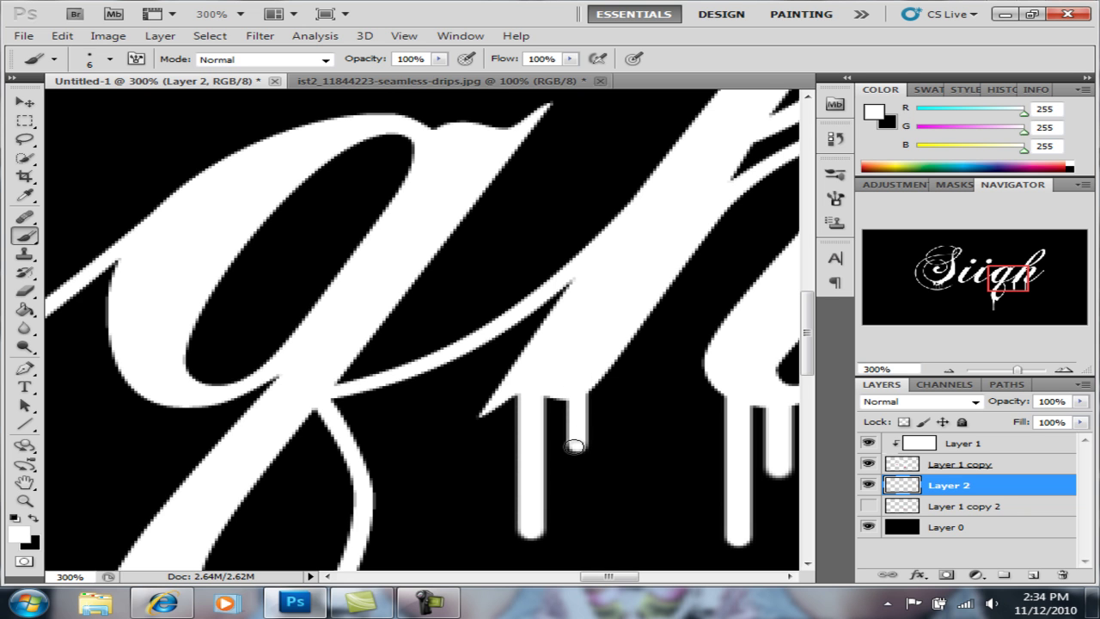
pyautogui.press('z')
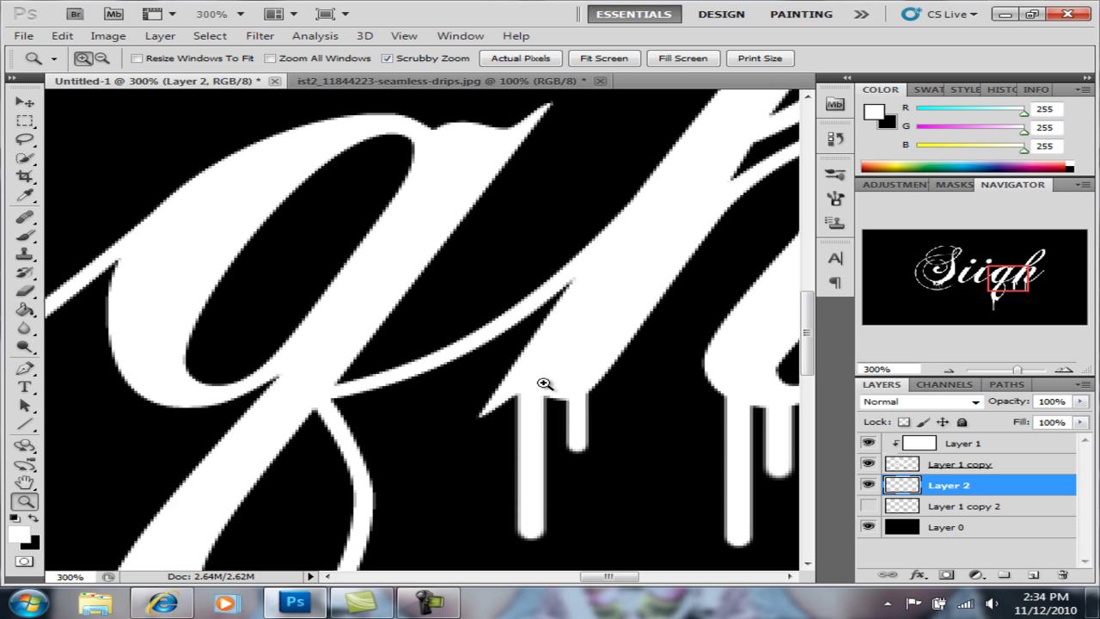
pyautogui.moveTo(545, 383); pyautogui.dragTo(465, 369)
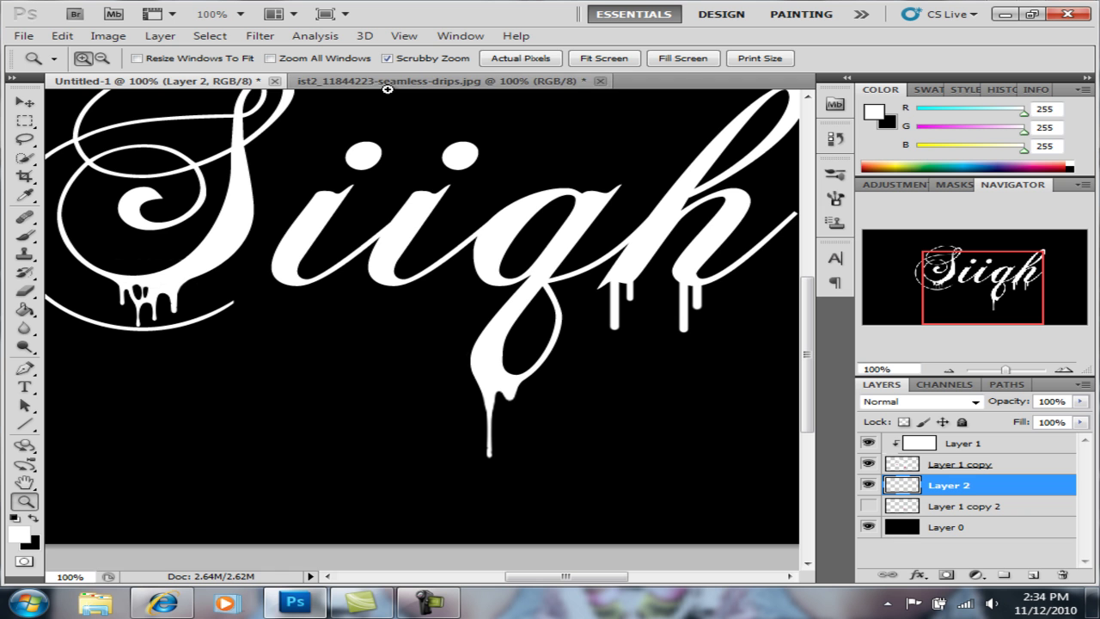
# Step: Create a new 1280×720 document
pyautogui.click(23, 35)
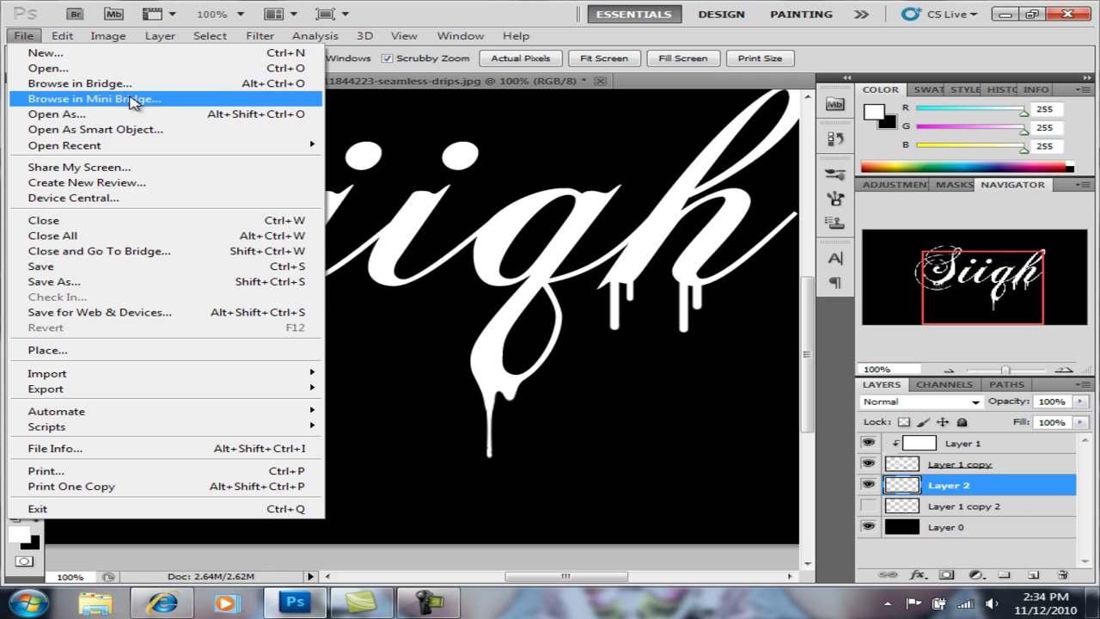
pyautogui.click(69, 55)
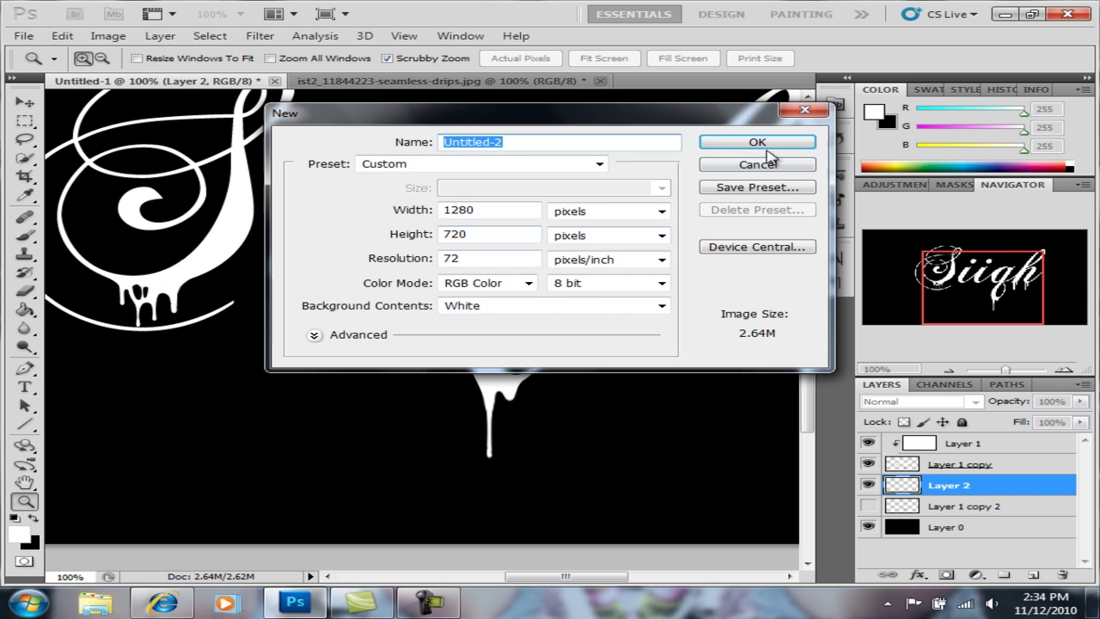
pyautogui.click(765, 148)
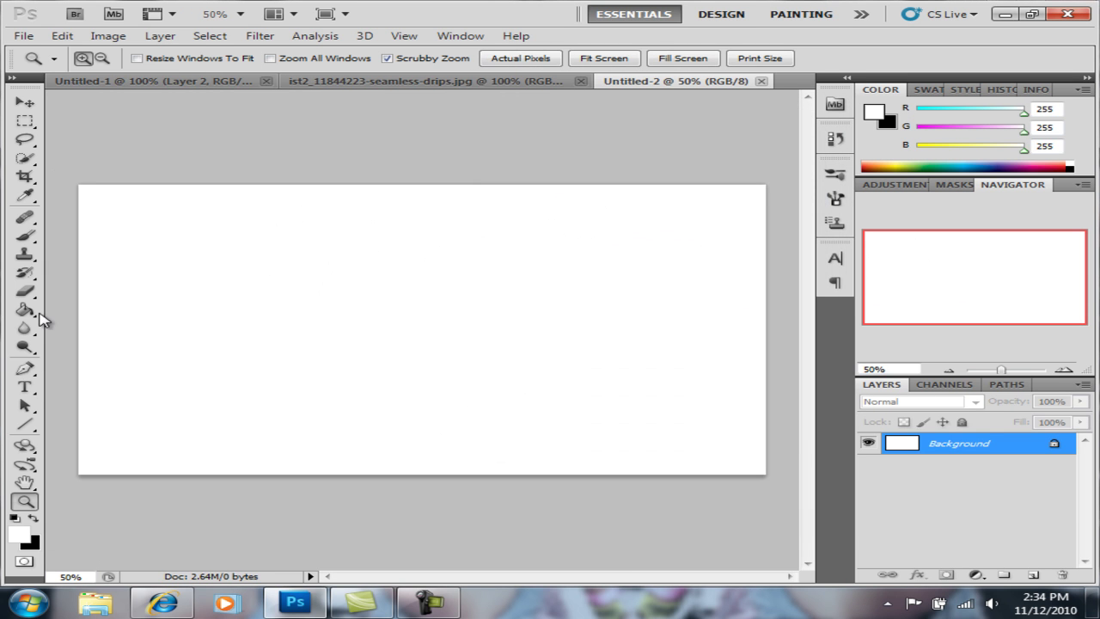
# Step: Paint-bucket the canvas black, unlock Background as Layer 0, then view the seamless-drips image
pyautogui.click(24, 311)
pyautogui.click(35, 518)
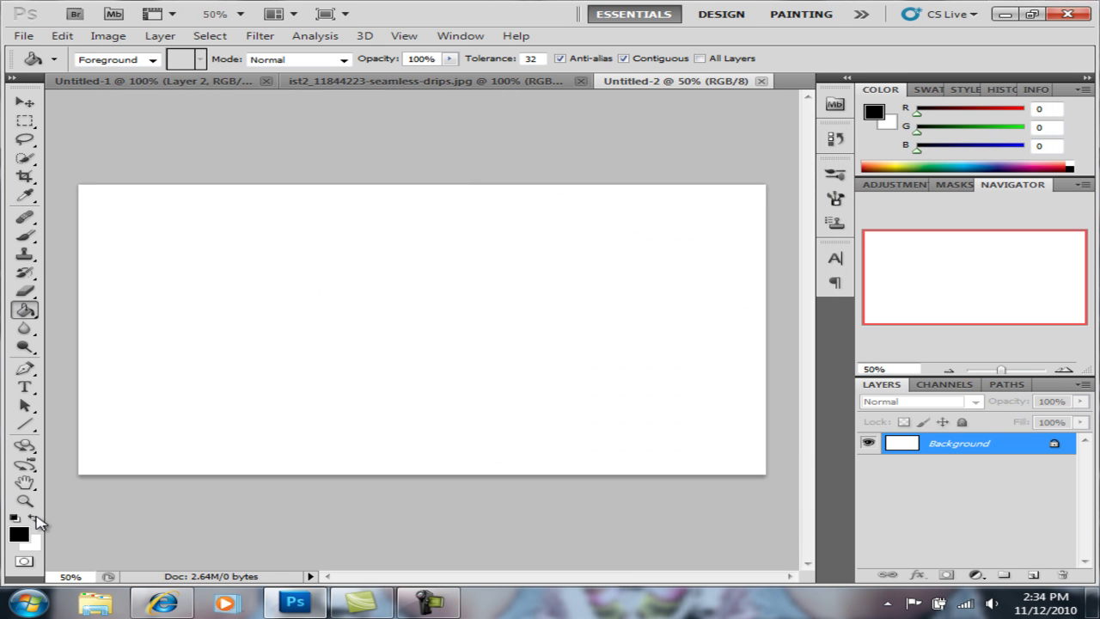
pyautogui.click(247, 375)
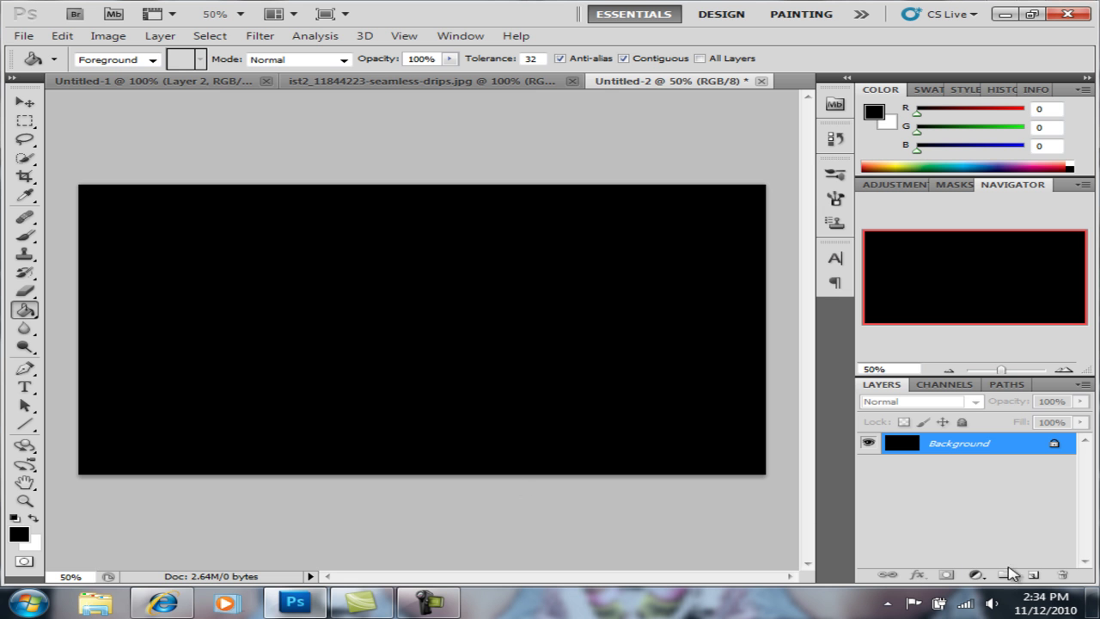
pyautogui.doubleClick(972, 445)
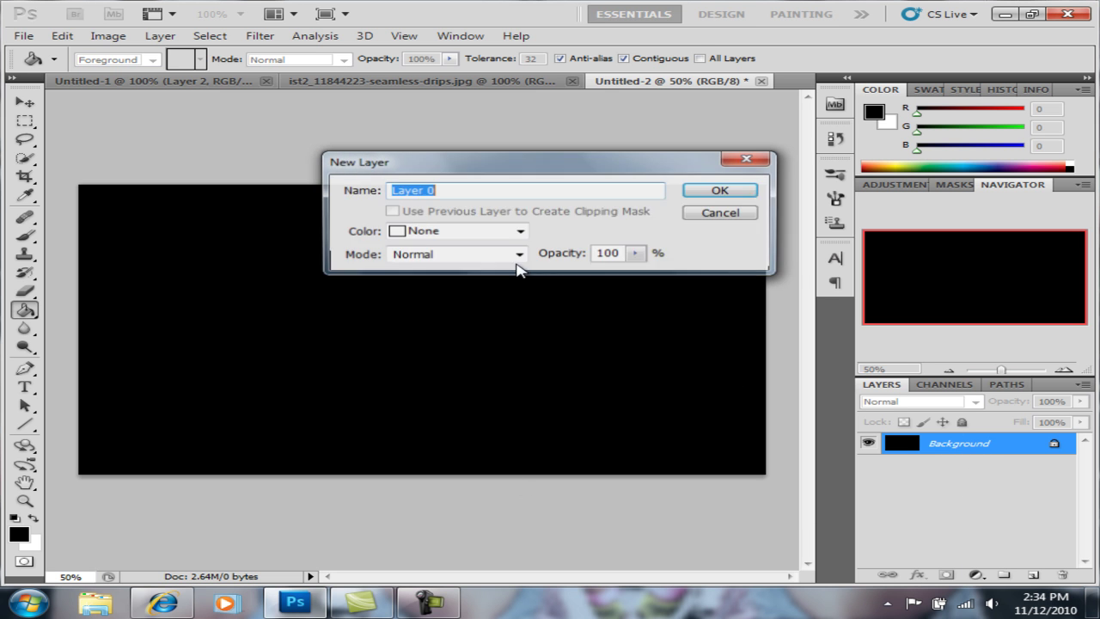
pyautogui.click(739, 190)
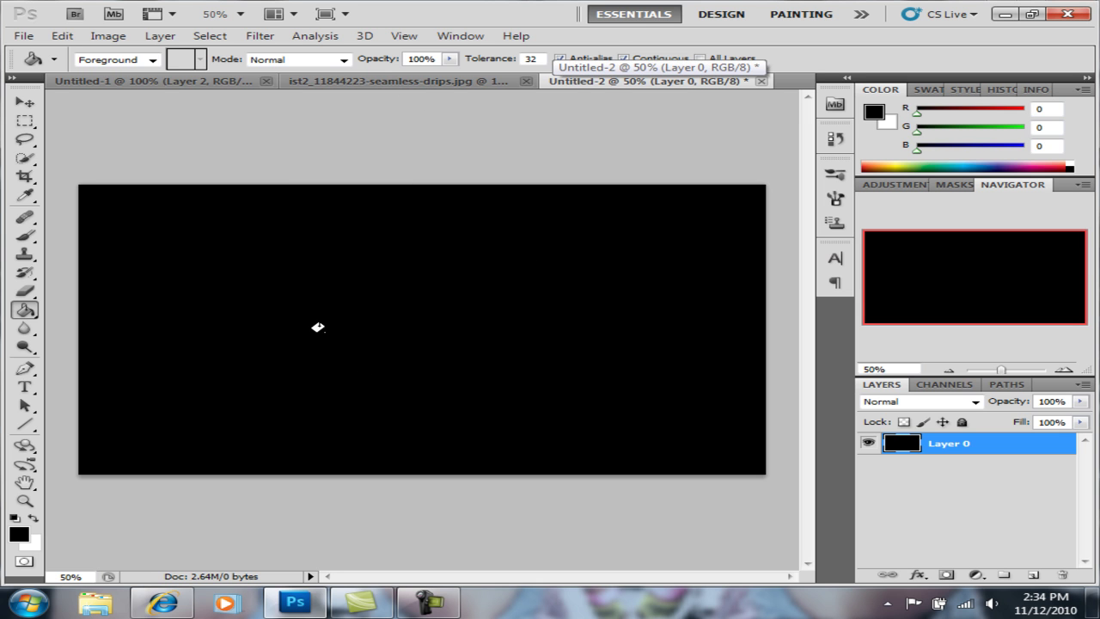
pyautogui.click(421, 82)
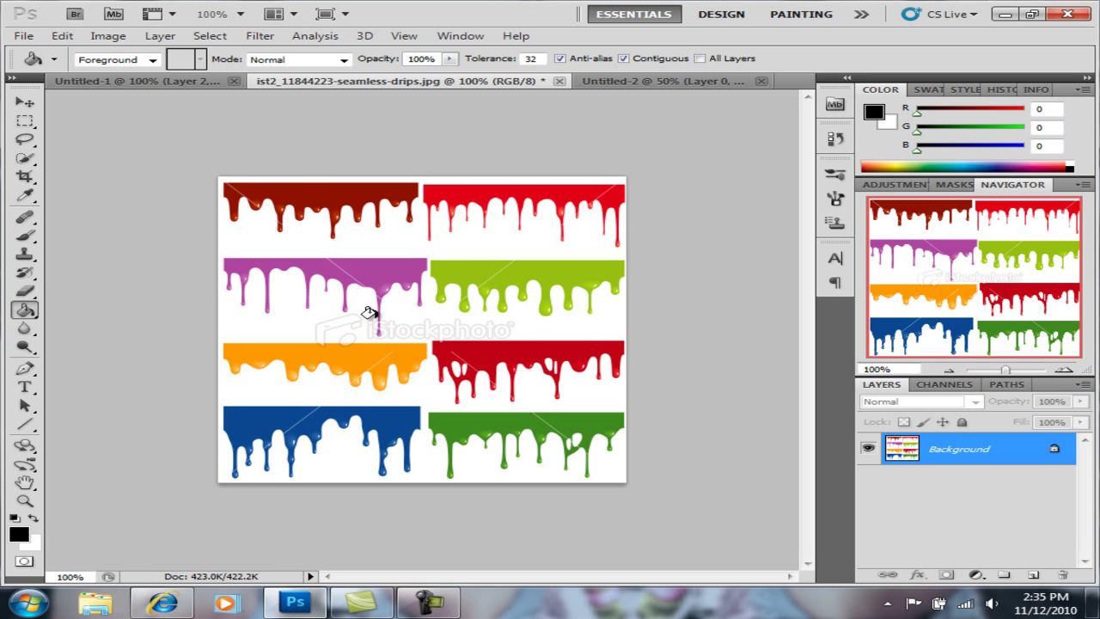
# Step: Erase the drips image's white background with the Magic Eraser
pyautogui.click(24, 292)
pyautogui.moveTo(24, 292); pyautogui.dragTo(74, 325)
pyautogui.click(403, 250)
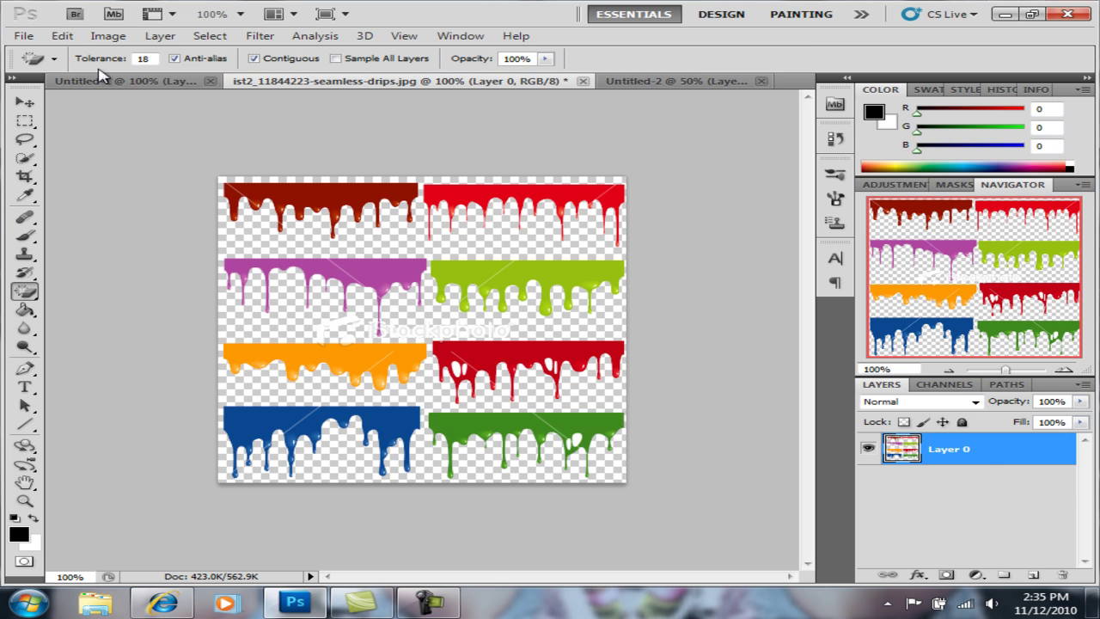
# Step: Float the drips image in its own window, minimise it and return to Untitled-2
pyautogui.click(125, 81)
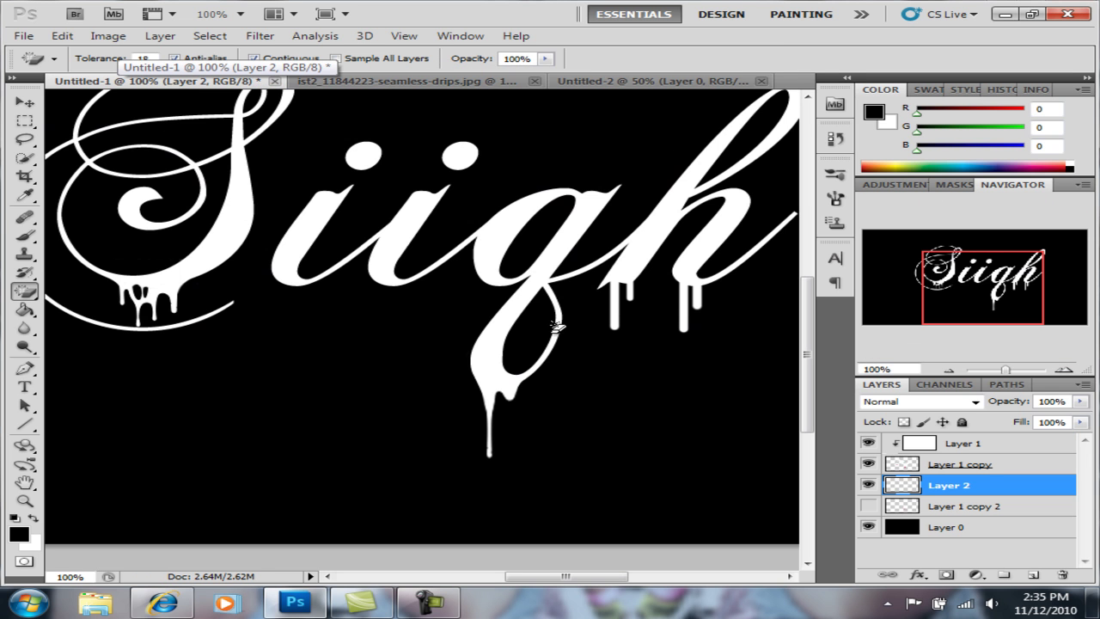
pyautogui.click(492, 83)
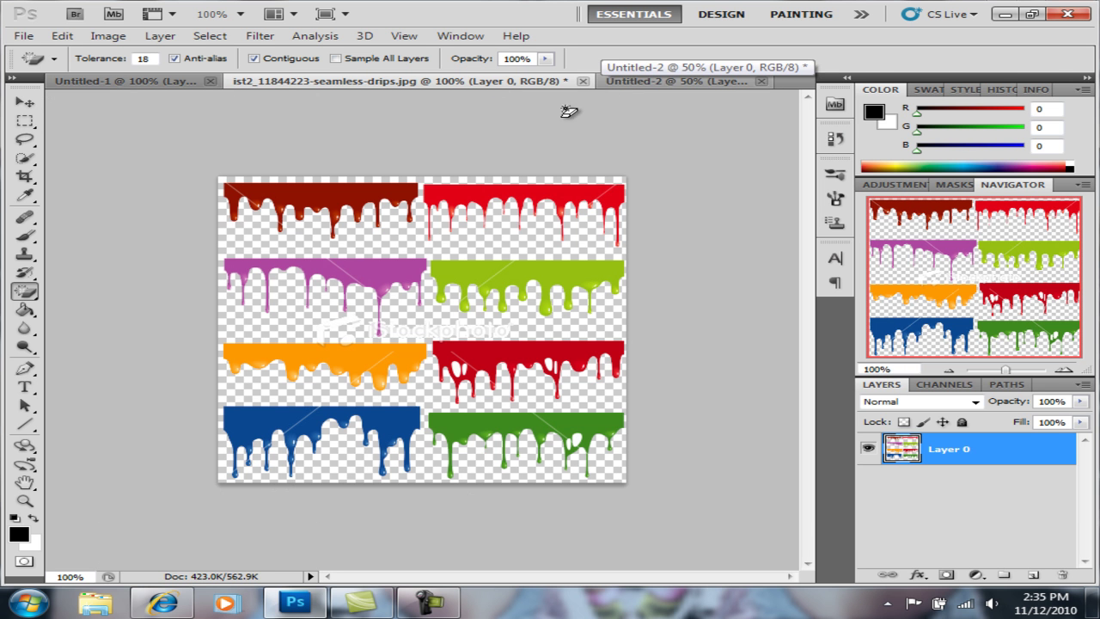
pyautogui.moveTo(486, 86); pyautogui.dragTo(922, 144)
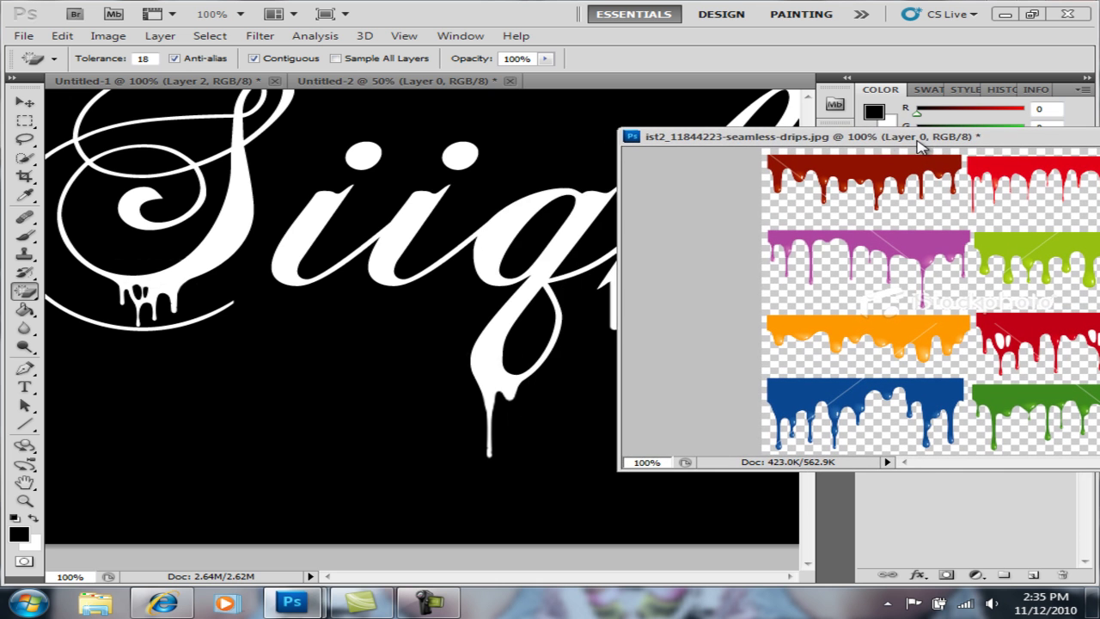
pyautogui.click(387, 81)
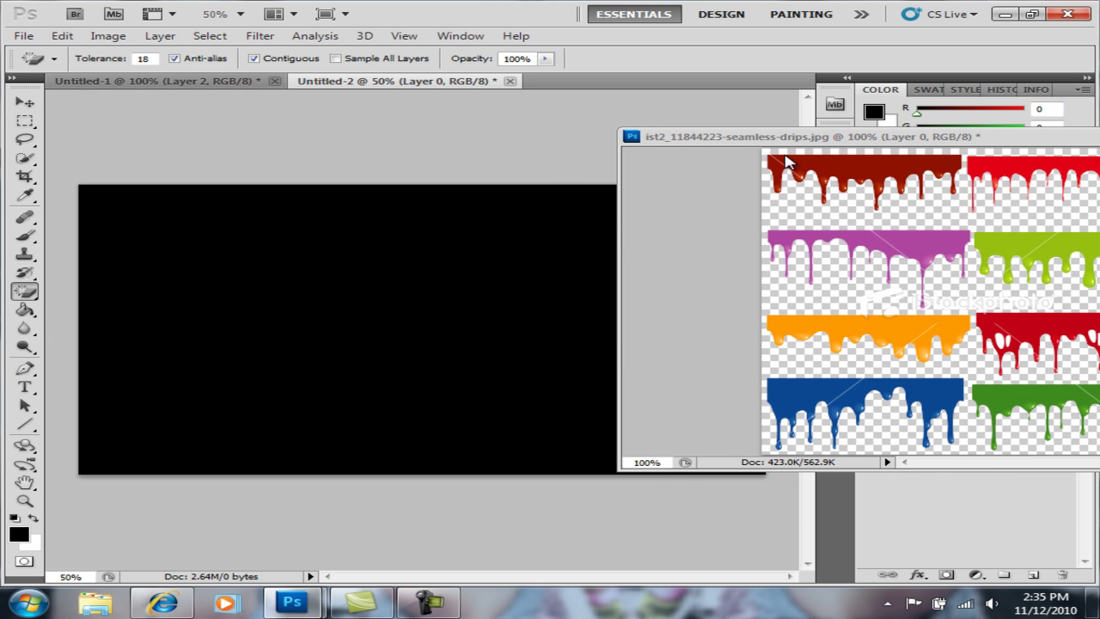
pyautogui.moveTo(791, 148); pyautogui.dragTo(595, 174)
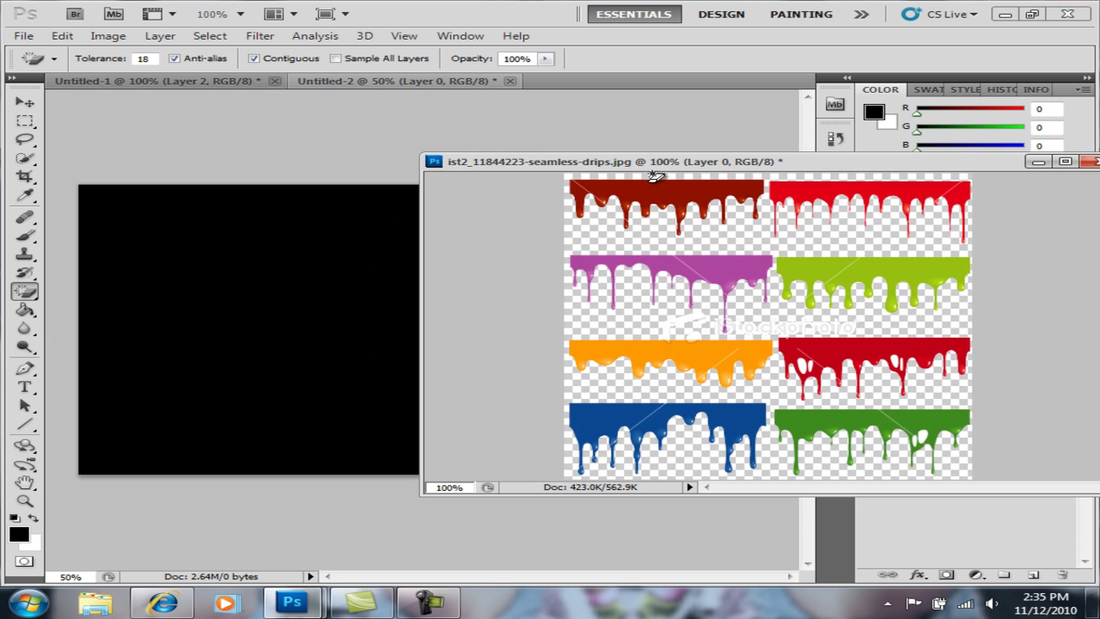
pyautogui.click(1038, 162)
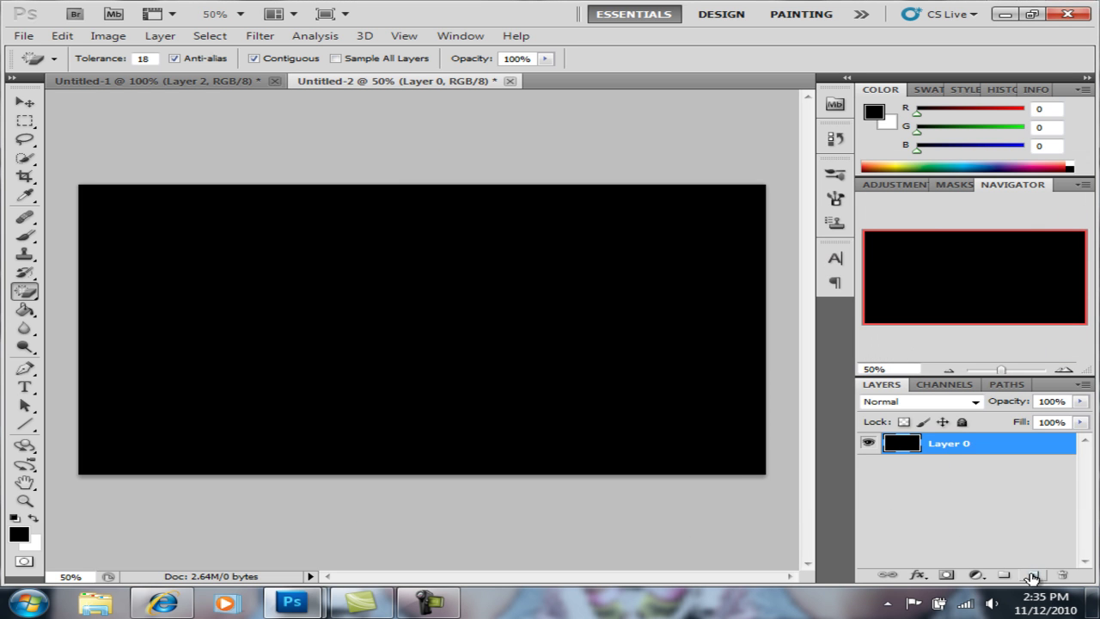
# Step: Add a new layer and start white text on the black canvas
pyautogui.click(1033, 574)
pyautogui.click(24, 387)
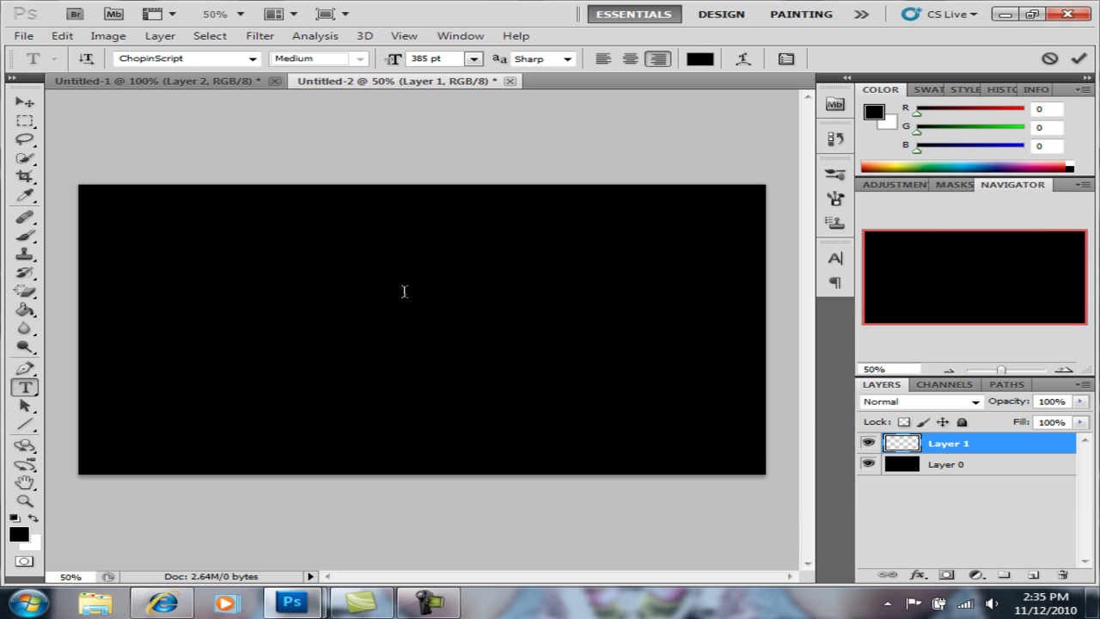
pyautogui.click(403, 294)
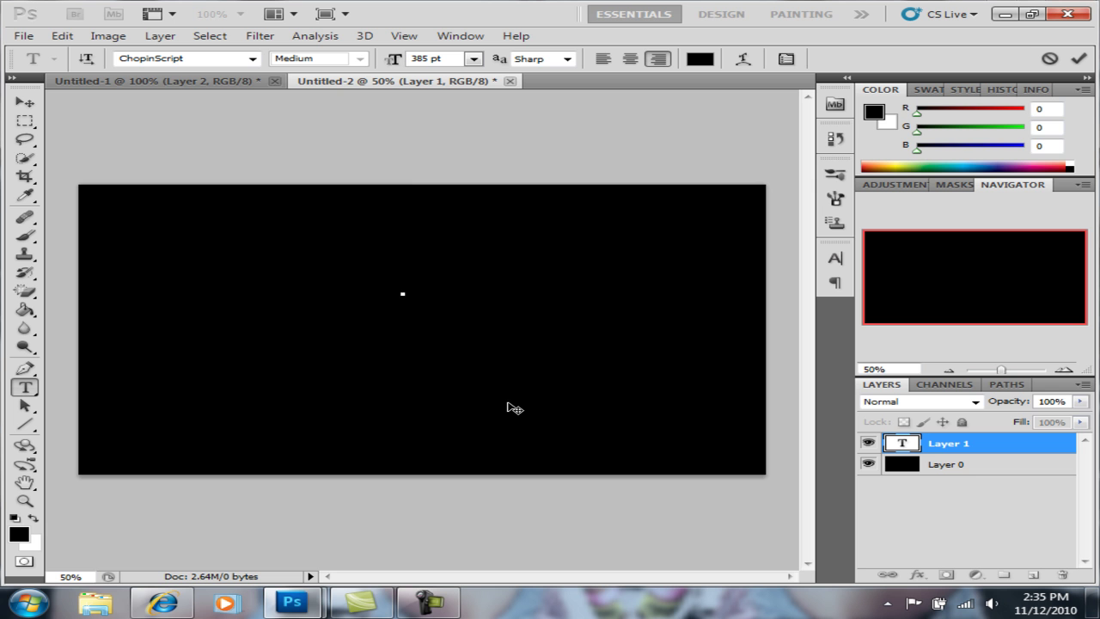
pyautogui.write('D')
pyautogui.click(700, 59)
pyautogui.click(497, 361)
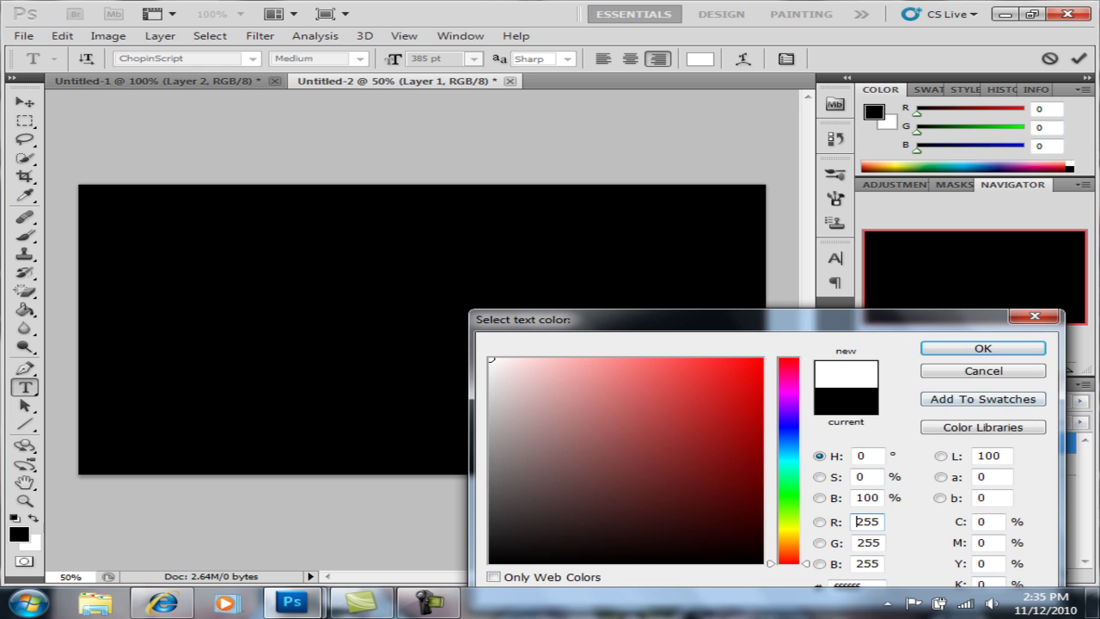
pyautogui.click(978, 349)
# Step: Type the word 'Drip' in ChopinScript, correcting typos, and position it
pyautogui.write('d')
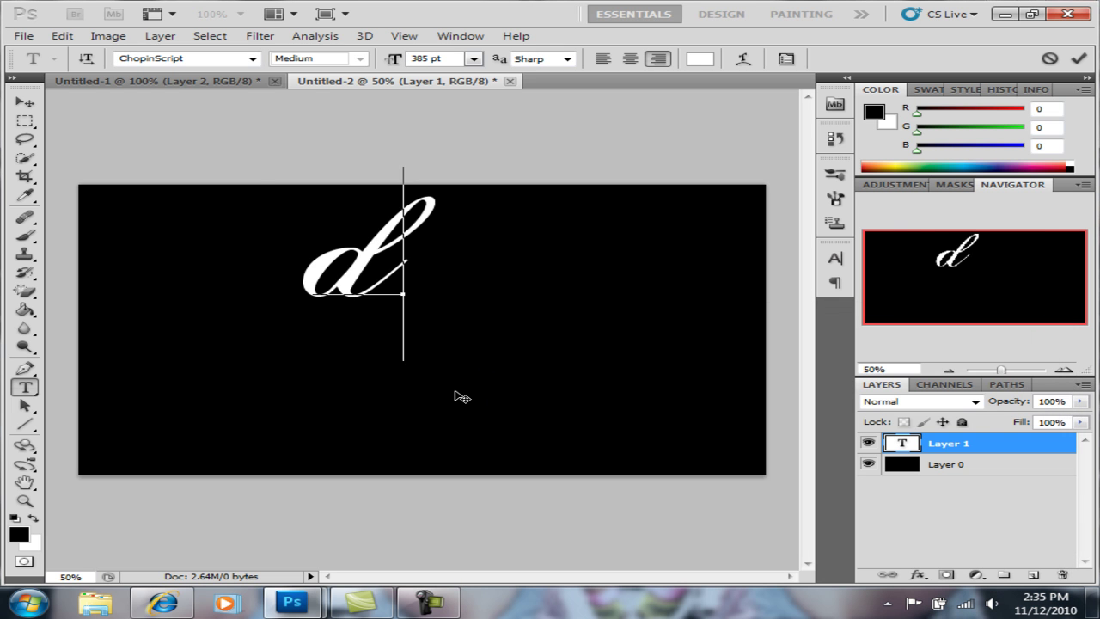
pyautogui.press('BackSpace')
pyautogui.write('Drips')
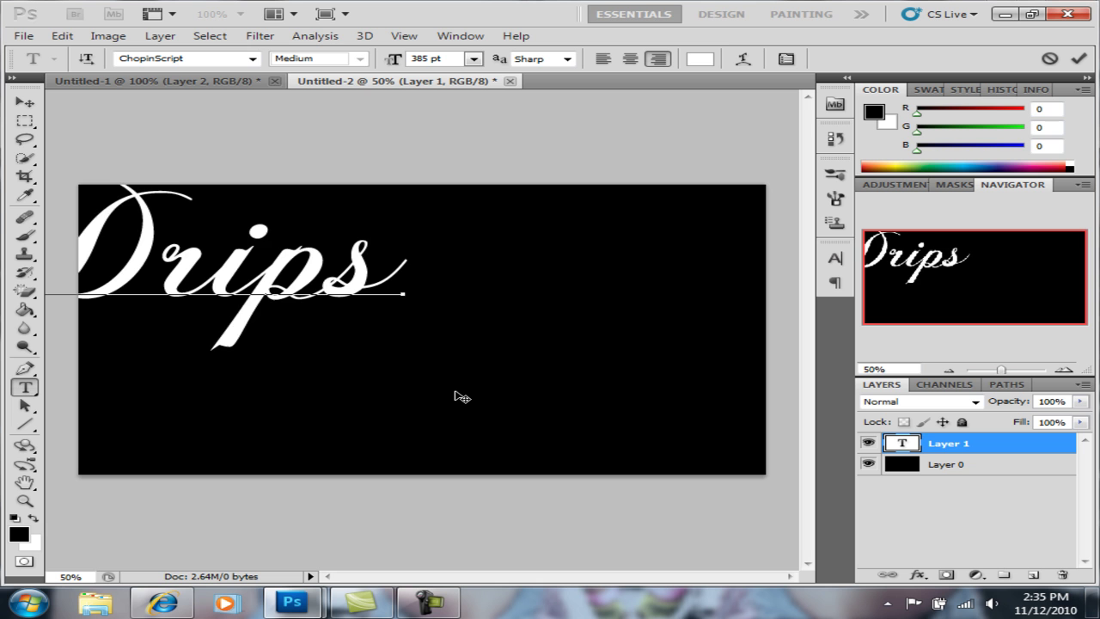
pyautogui.press('BackSpace')
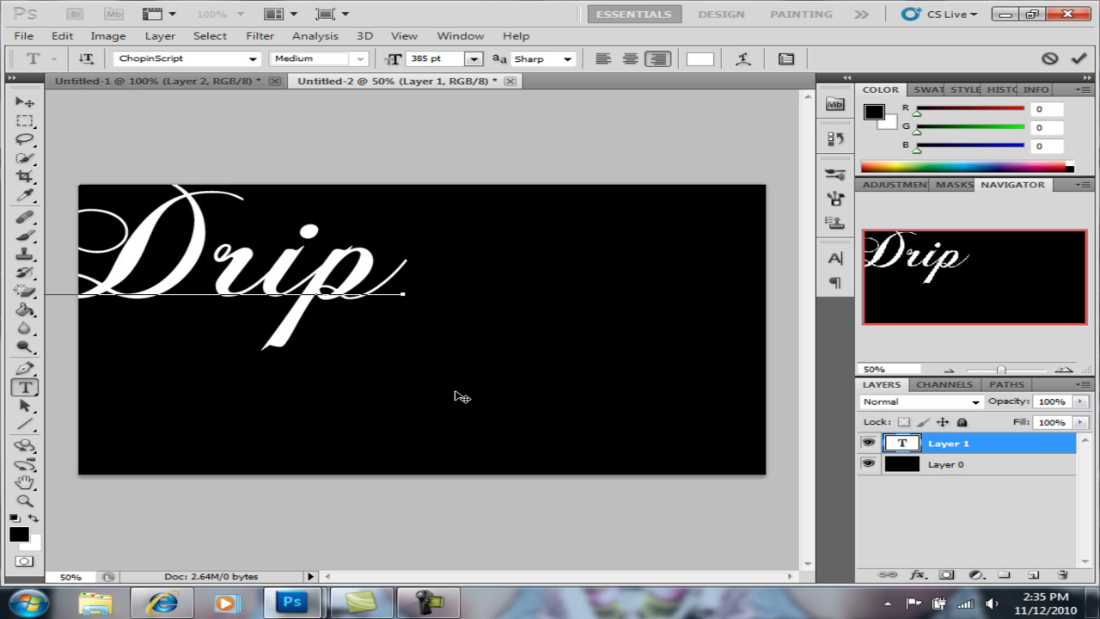
pyautogui.moveTo(331, 411); pyautogui.dragTo(494, 455)
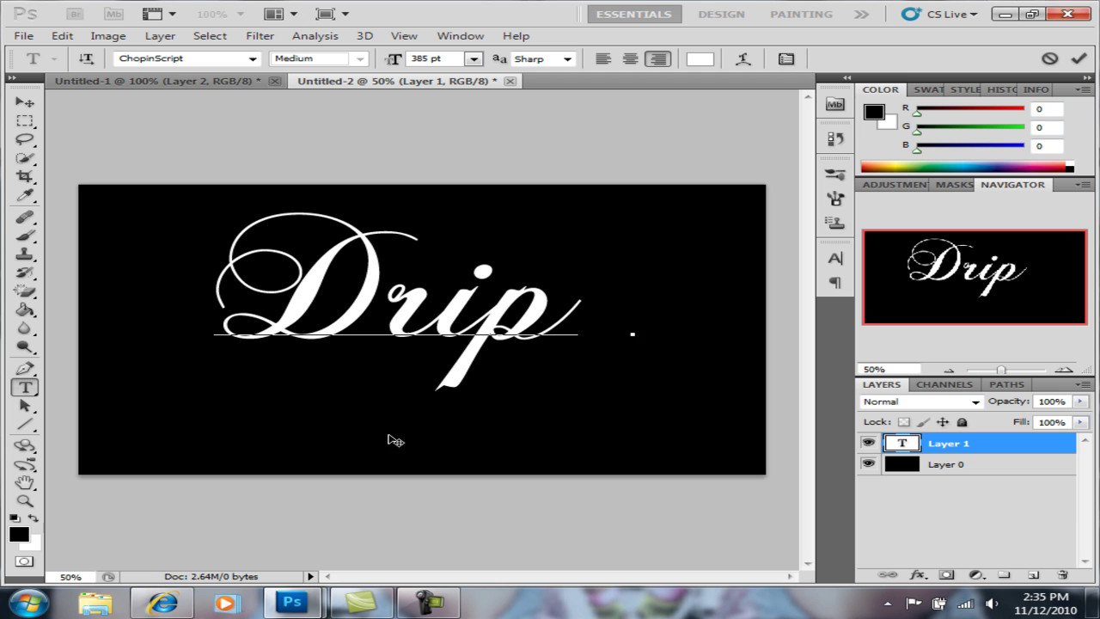
pyautogui.press('BackSpace')
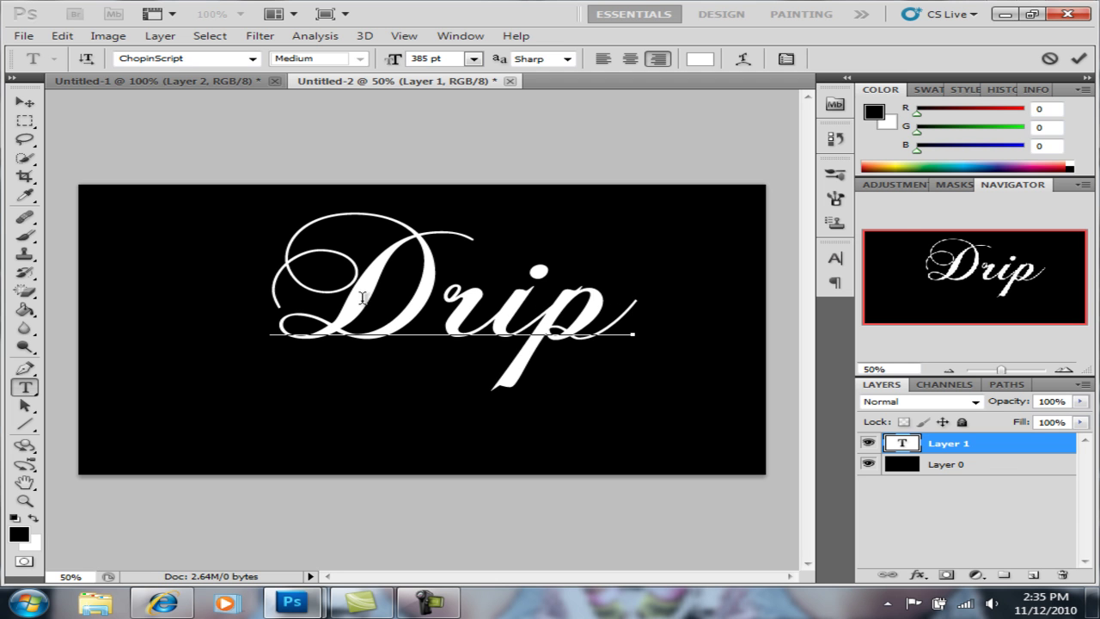
# Step: Enlarge the Drip text to 418 pt and centre it with the Move tool
pyautogui.moveTo(617, 294); pyautogui.dragTo(244, 215)
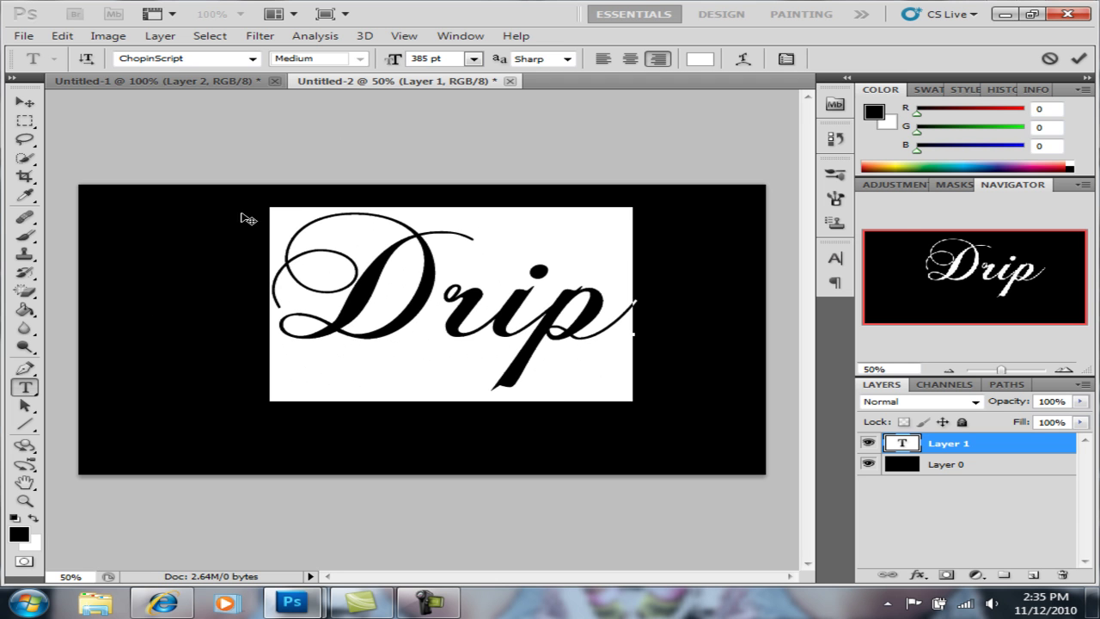
pyautogui.moveTo(393, 59); pyautogui.dragTo(406, 58)
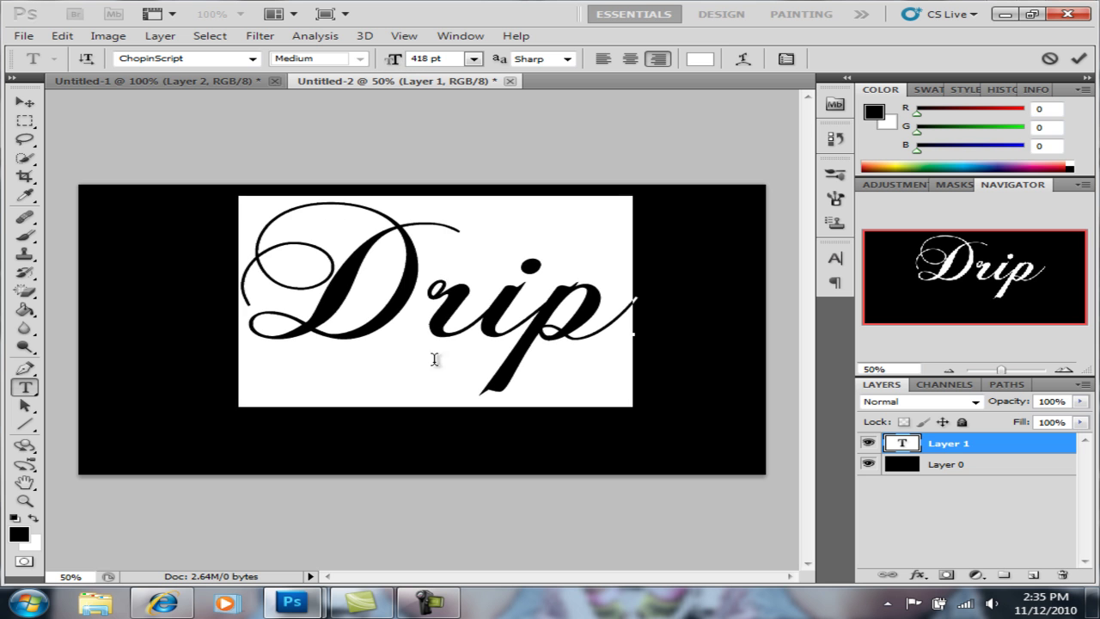
pyautogui.moveTo(443, 455)
pyautogui.mouseDown()
pyautogui.moveTo(430, 504)
pyautogui.moveTo(452, 482)
pyautogui.moveTo(445, 471)
pyautogui.mouseUp()
pyautogui.click(404, 322)
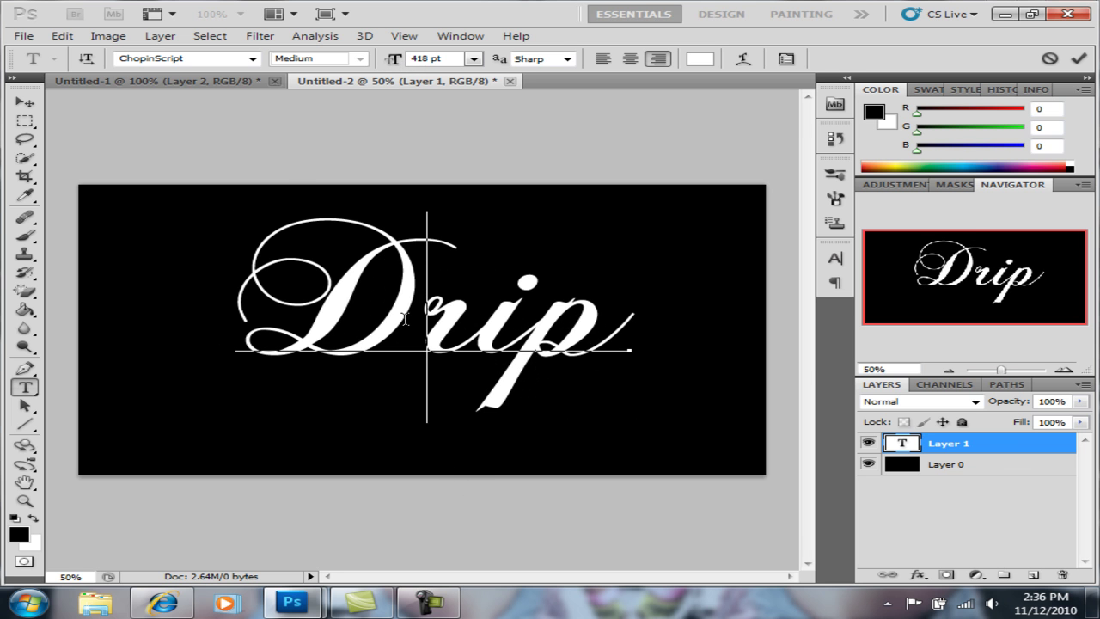
pyautogui.click(999, 452)
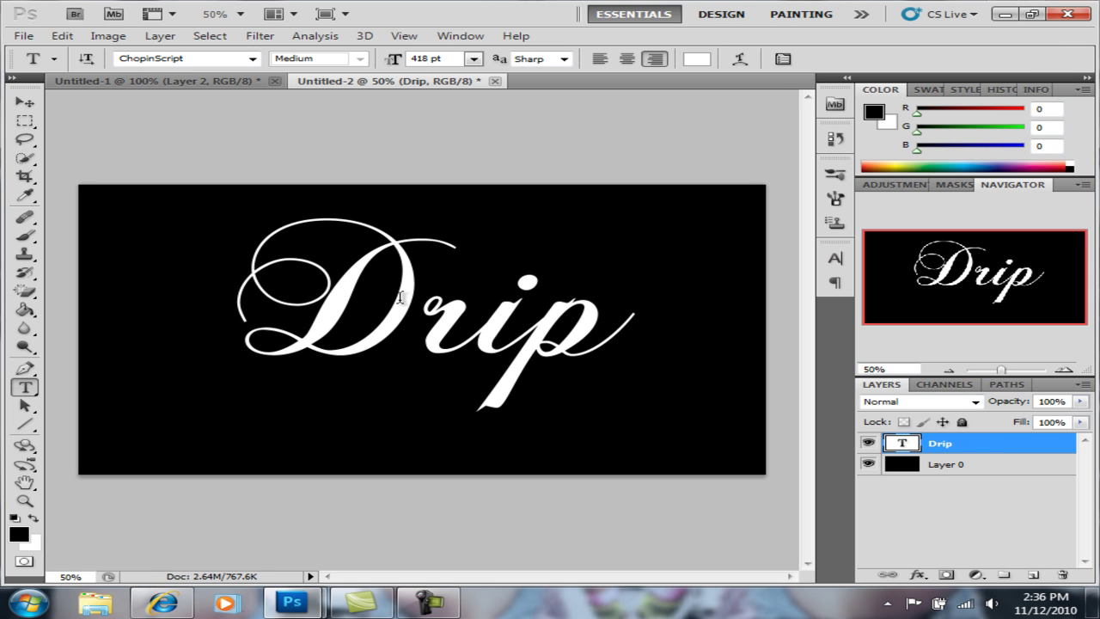
pyautogui.press('v')
pyautogui.moveTo(510, 336); pyautogui.dragTo(532, 347)
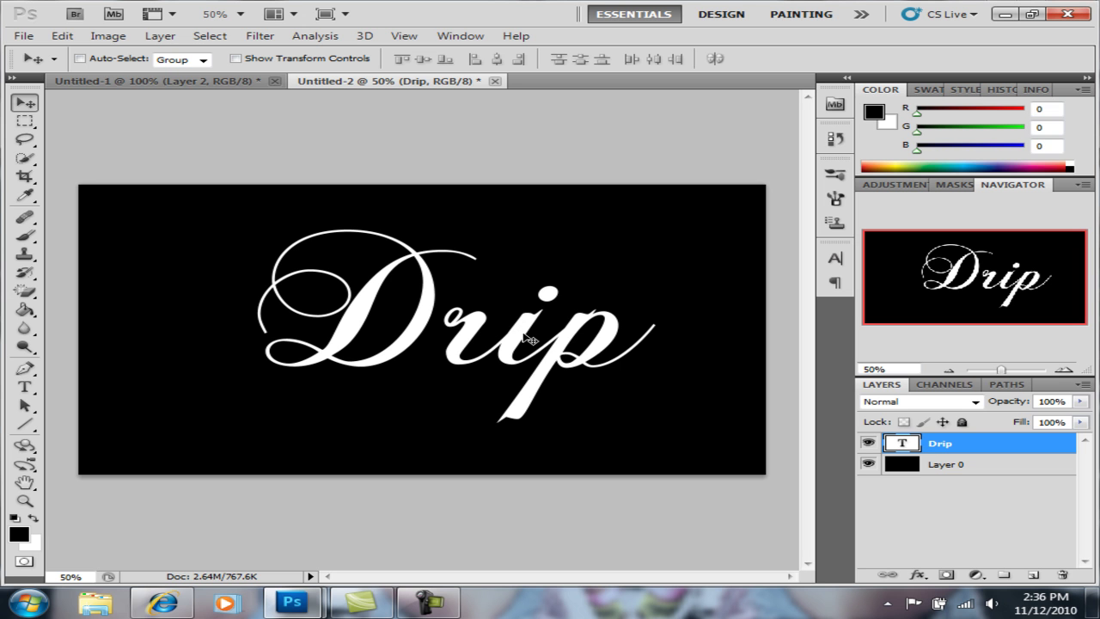
# Step: Reduce the Drip text to 416 pt and check its bounds with Free Transform
pyautogui.click(24, 386)
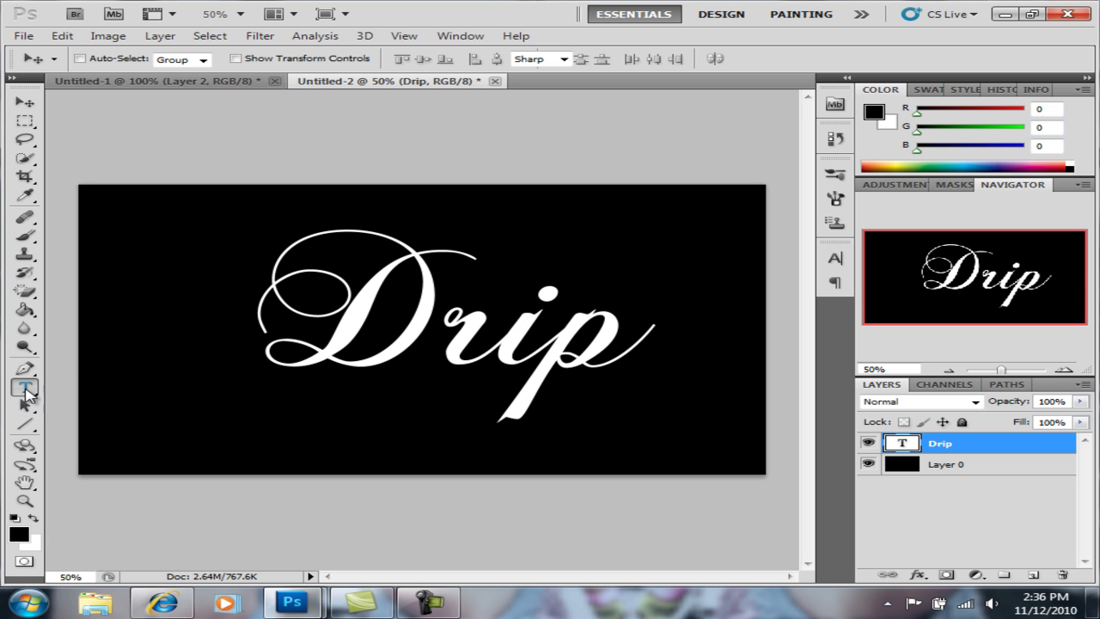
pyautogui.click(427, 305)
pyautogui.moveTo(656, 320); pyautogui.dragTo(85, 292)
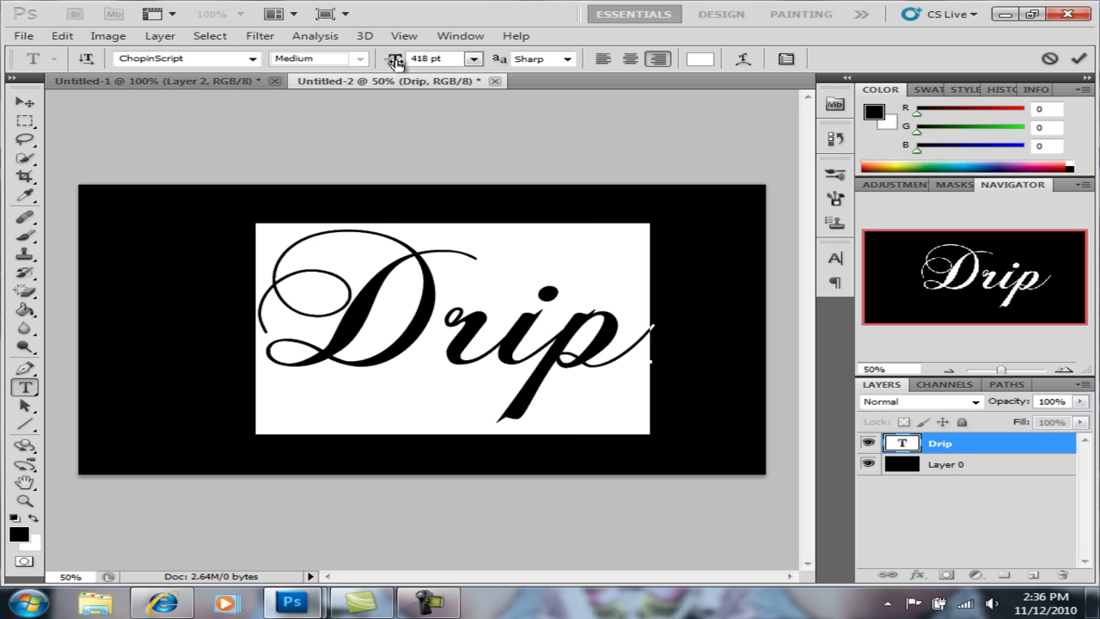
pyautogui.moveTo(394, 62); pyautogui.dragTo(389, 62)
pyautogui.click(449, 327)
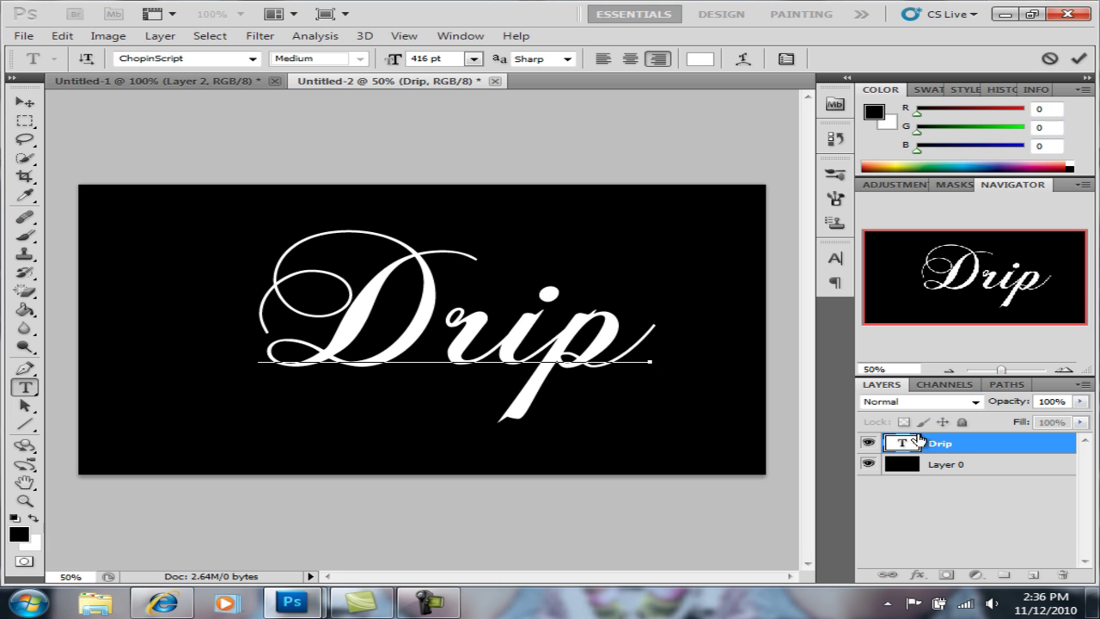
pyautogui.click(957, 448)
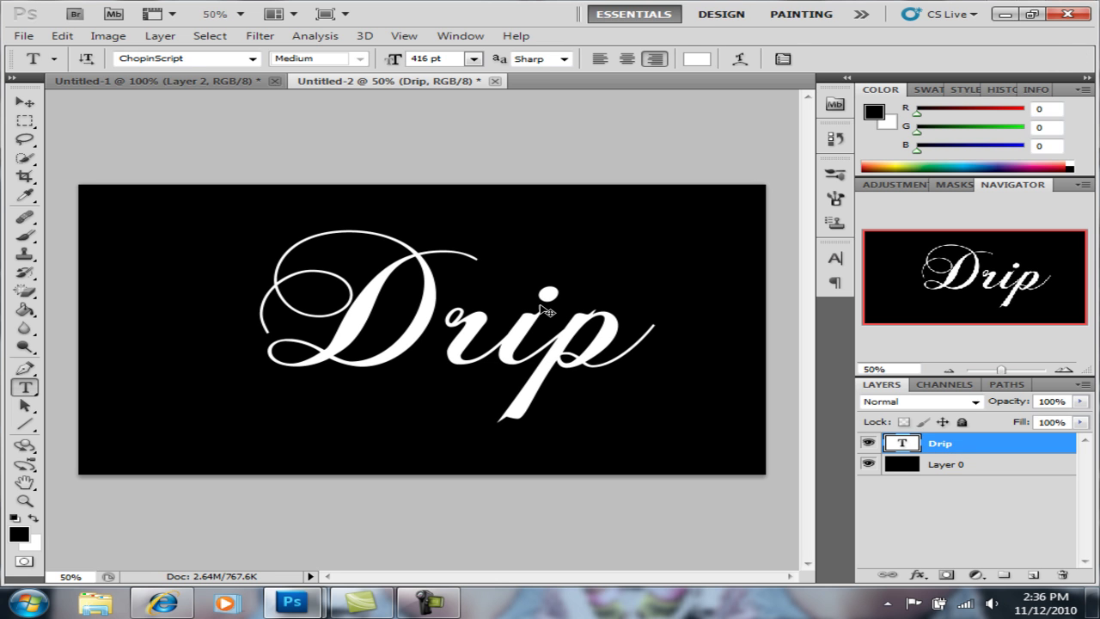
pyautogui.hotkey('ctrl', 't')
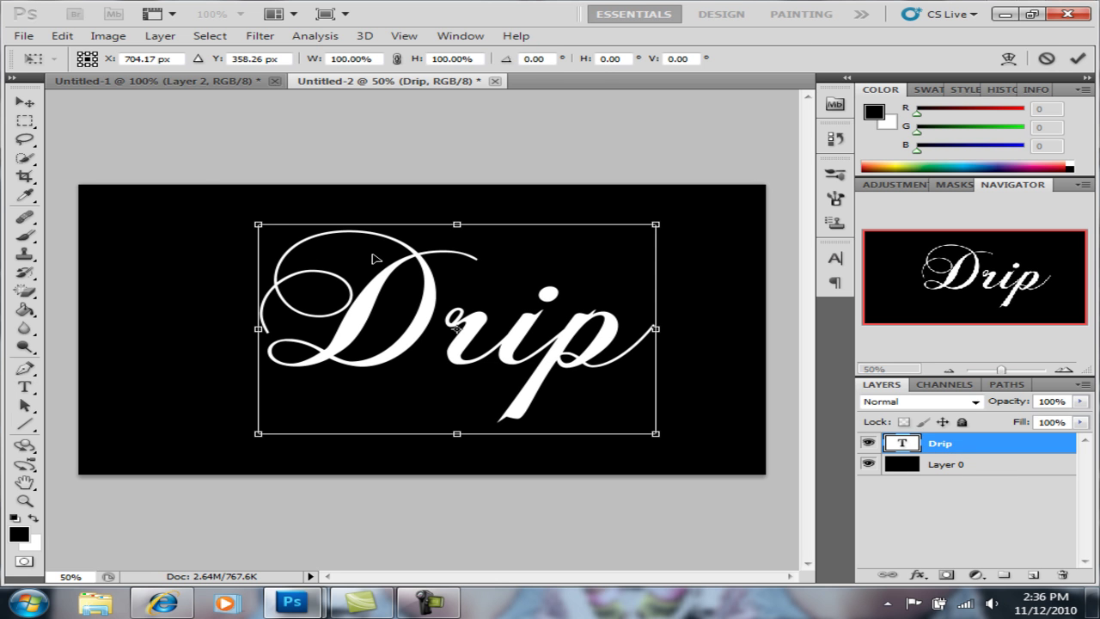
pyautogui.press('Escape')
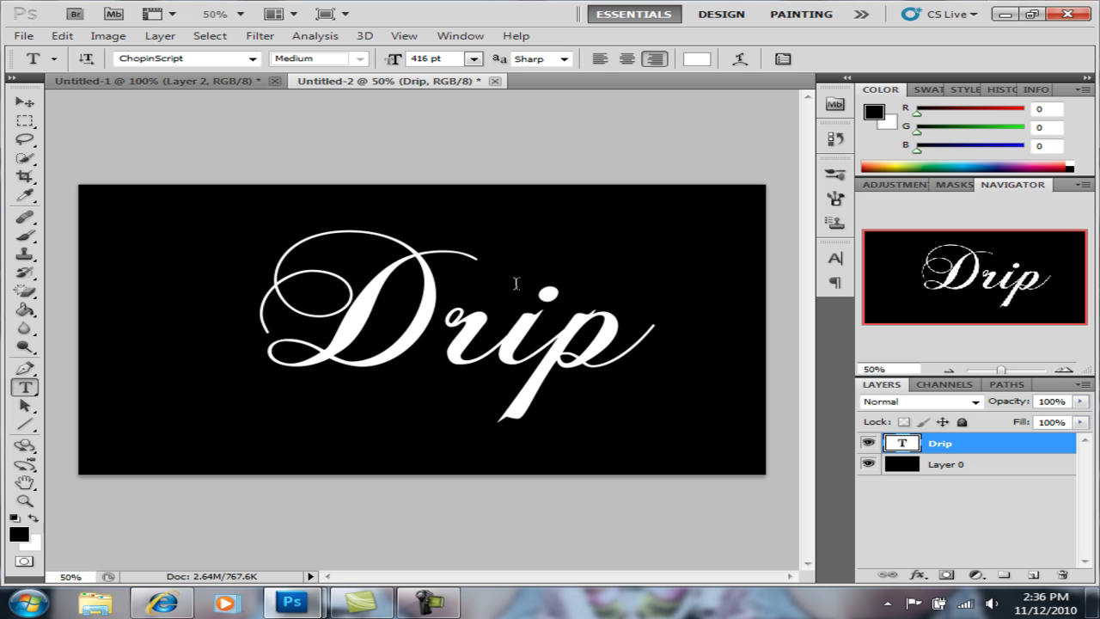
# Step: Rasterize the Drip type layer, then hide and reshow Layer 0 to check the result
pyautogui.rightClick(984, 447)
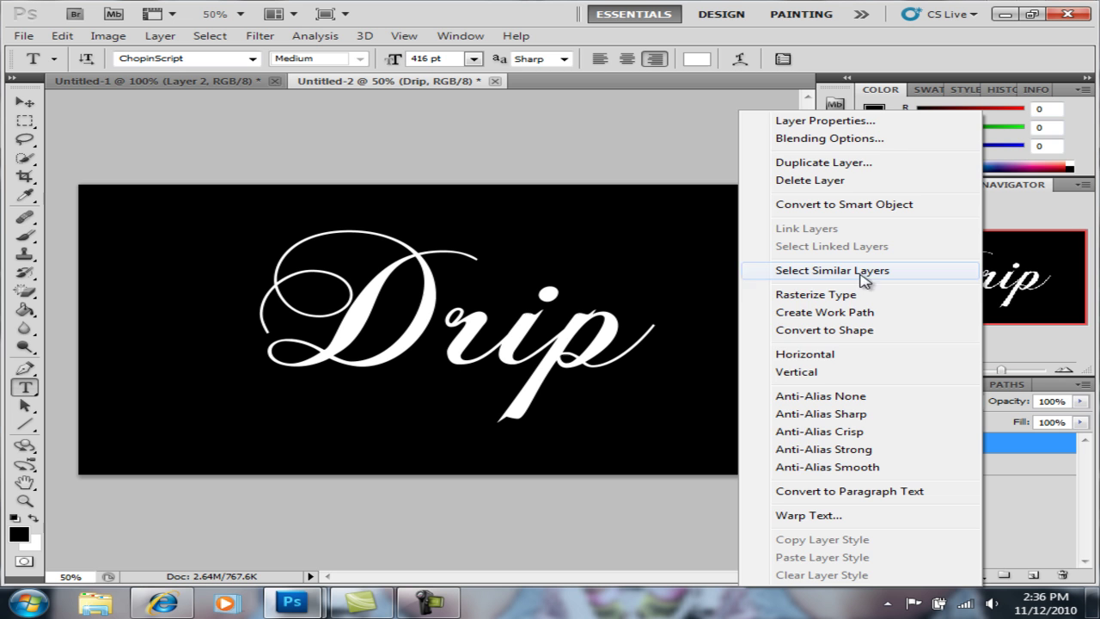
pyautogui.click(821, 294)
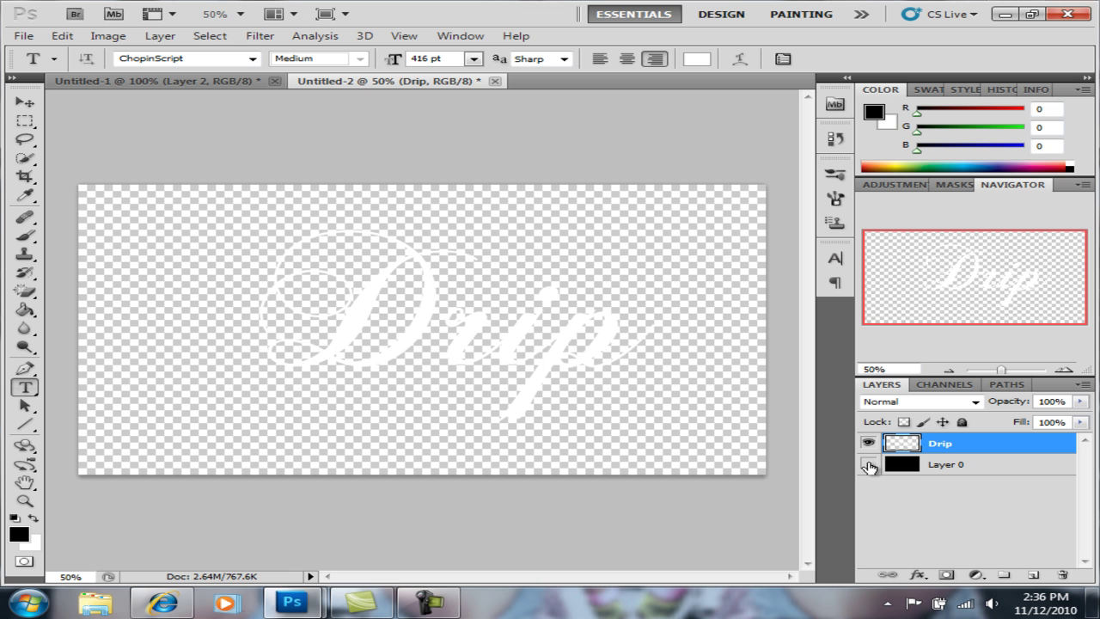
pyautogui.click(868, 465)
pyautogui.click(869, 465)
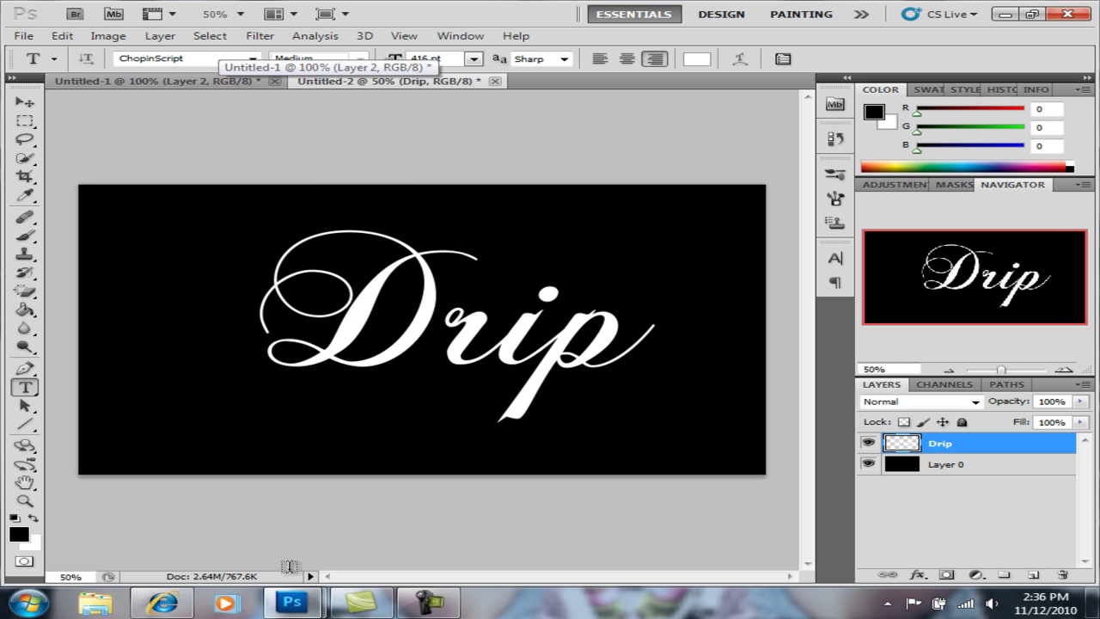
# Step: Drag the seamless-drips image into the Drip document as Layer 1 and close the source
pyautogui.moveTo(293, 602)
pyautogui.click(481, 439)
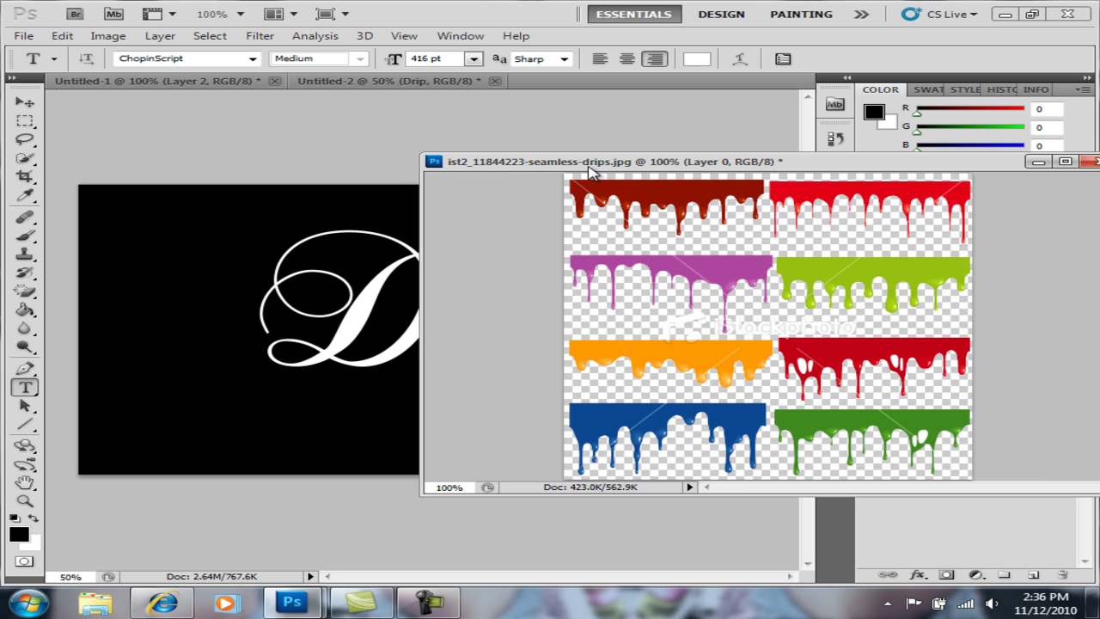
pyautogui.moveTo(614, 160); pyautogui.dragTo(688, 157)
pyautogui.press('v')
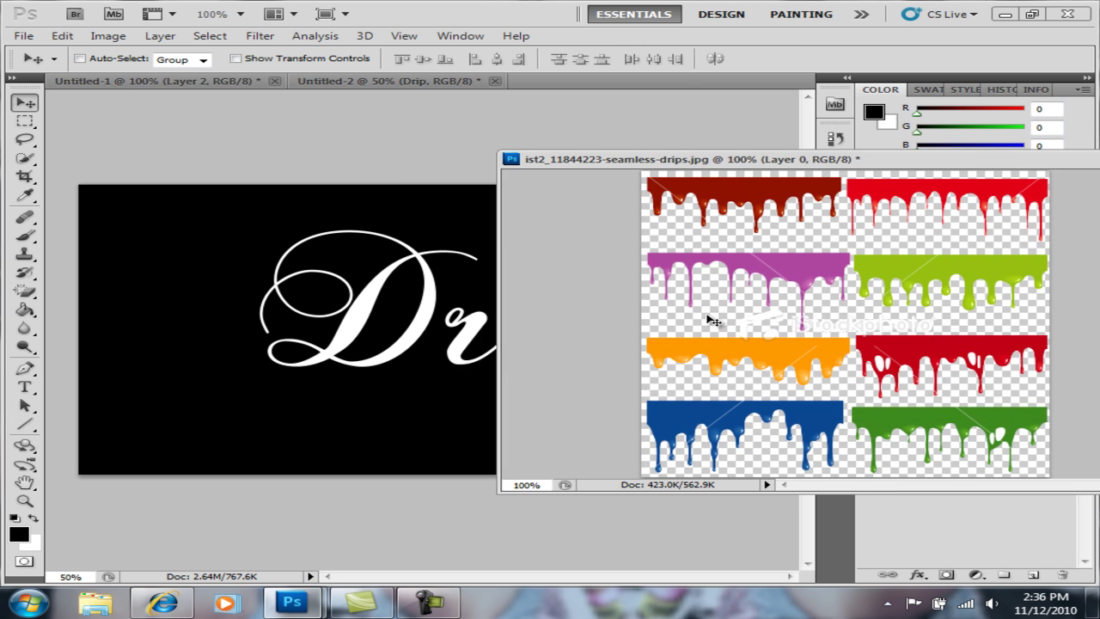
pyautogui.moveTo(713, 320); pyautogui.dragTo(346, 308)
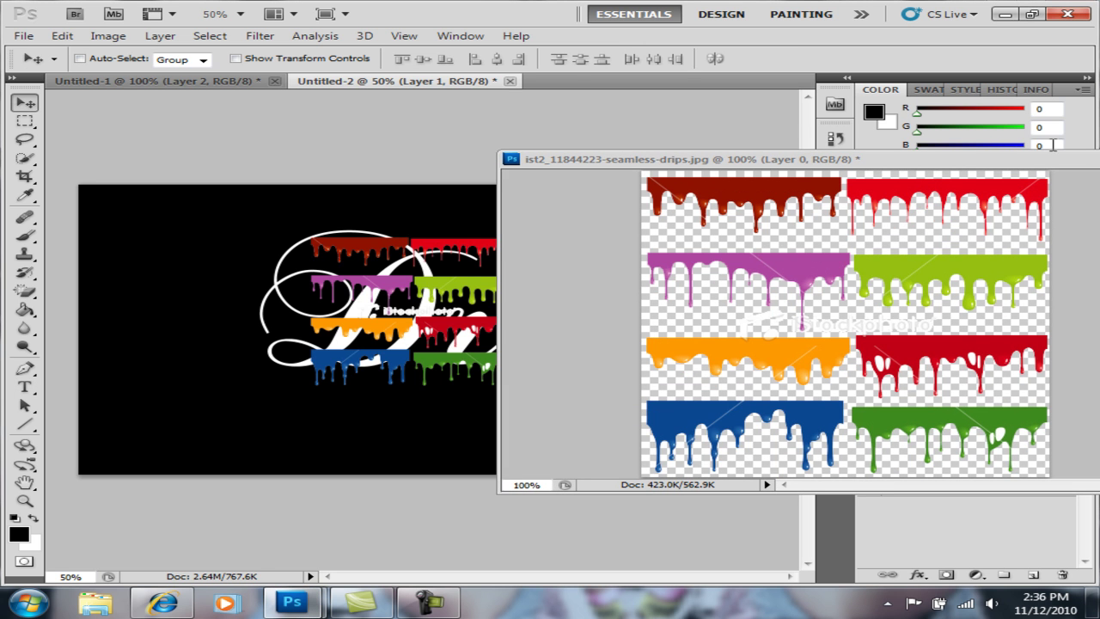
pyautogui.moveTo(1029, 164); pyautogui.dragTo(851, 172)
pyautogui.click(868, 171)
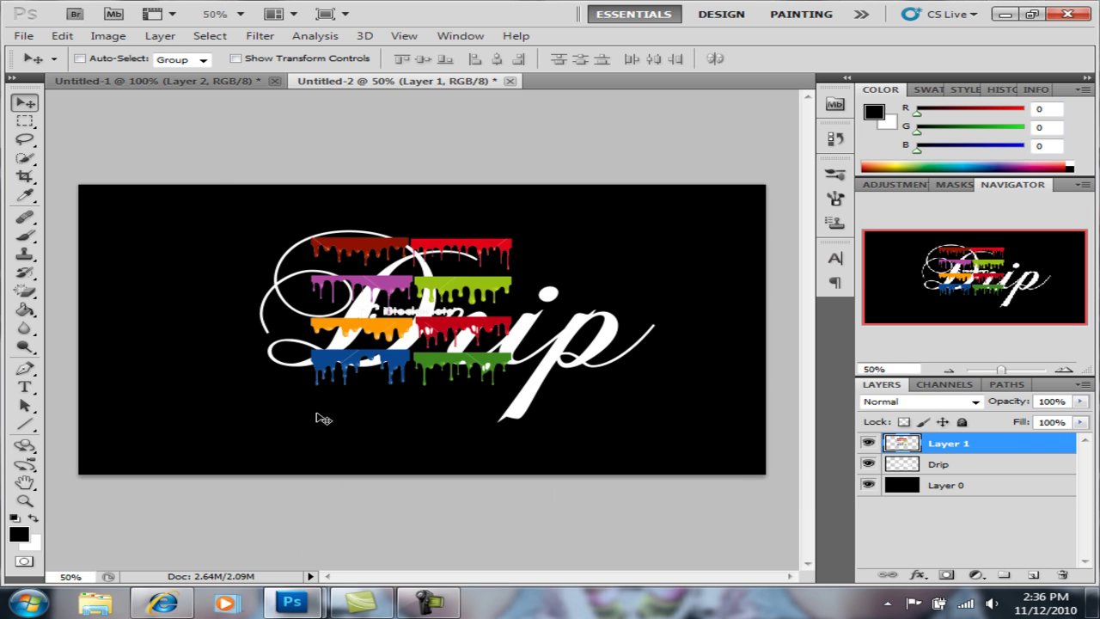
pyautogui.moveTo(450, 314); pyautogui.dragTo(453, 350)
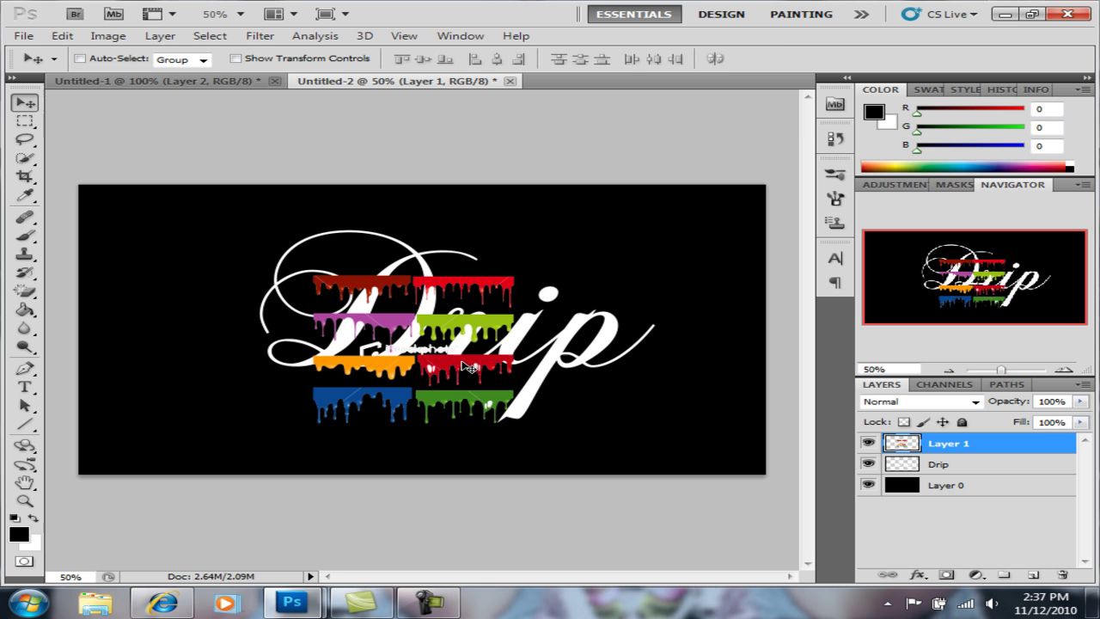
# Step: Delete the upper drip rows and the blue drips, leaving the green strip
pyautogui.press('m')
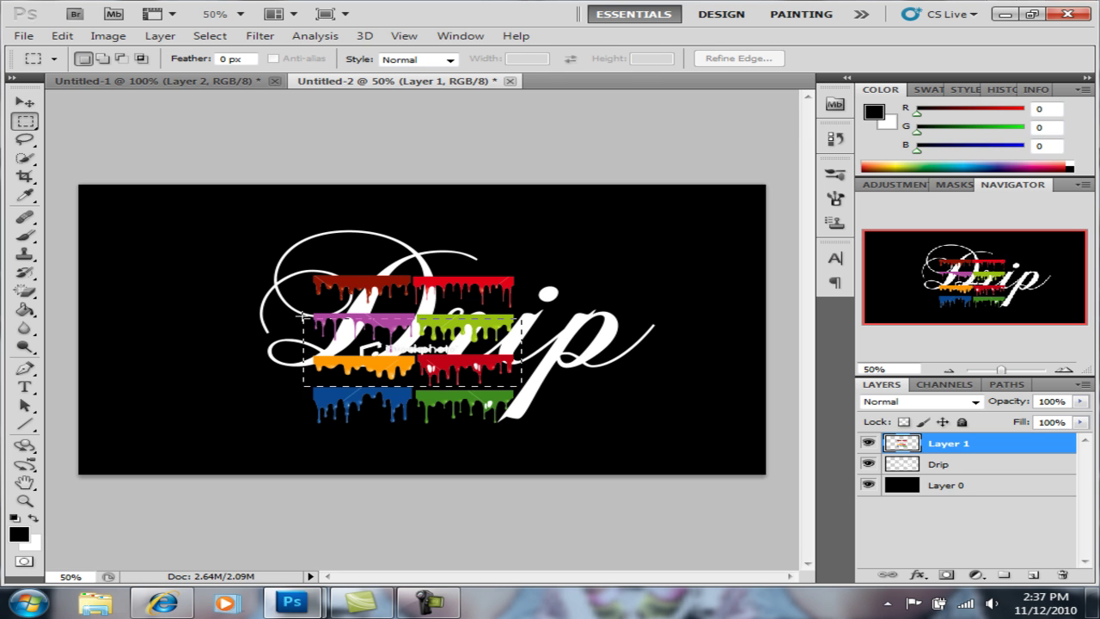
pyautogui.moveTo(302, 316); pyautogui.dragTo(288, 249)
pyautogui.press('Delete')
pyautogui.hotkey('ctrl', 'd')
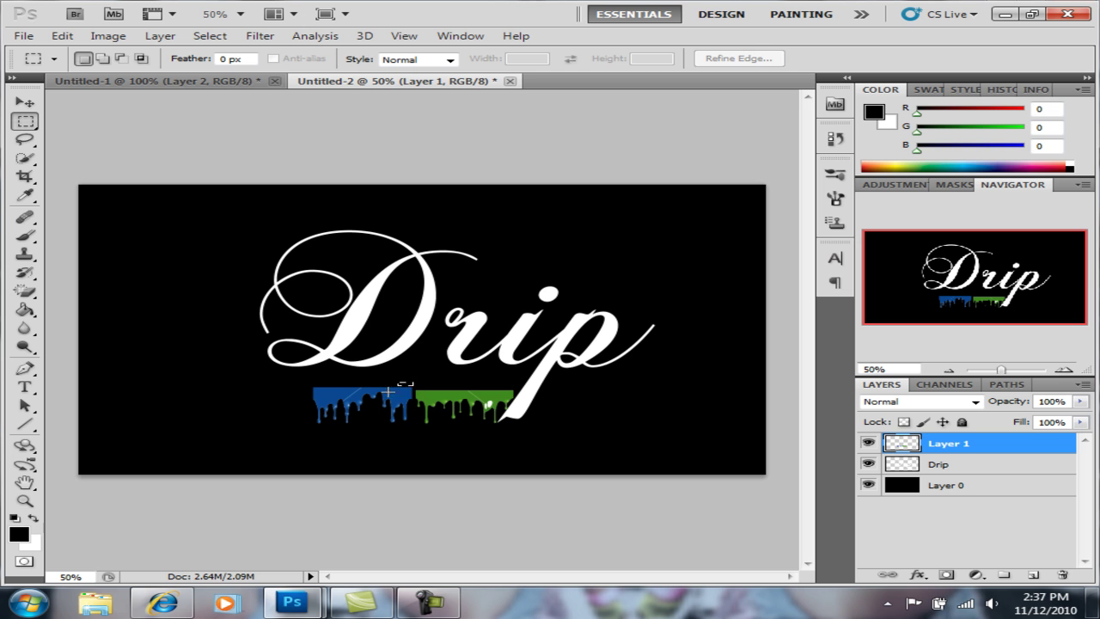
pyautogui.moveTo(395, 381); pyautogui.dragTo(280, 449)
pyautogui.press('Delete')
pyautogui.hotkey('ctrl', 'd')
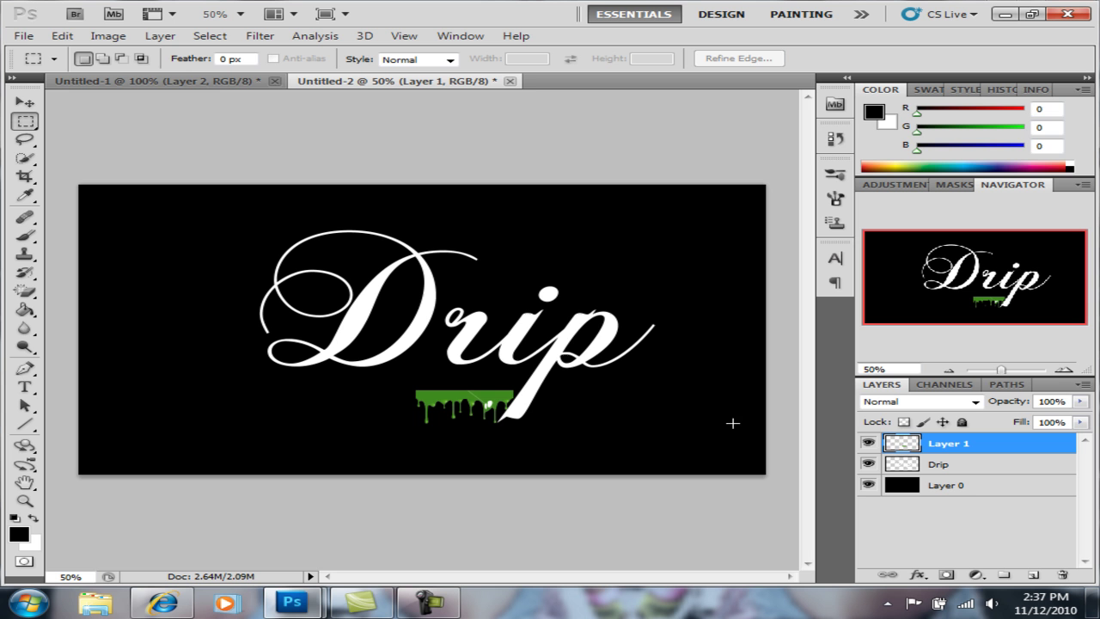
# Step: Duplicate Layer 1, move the copy below Layer 0 and hide it
pyautogui.rightClick(938, 445)
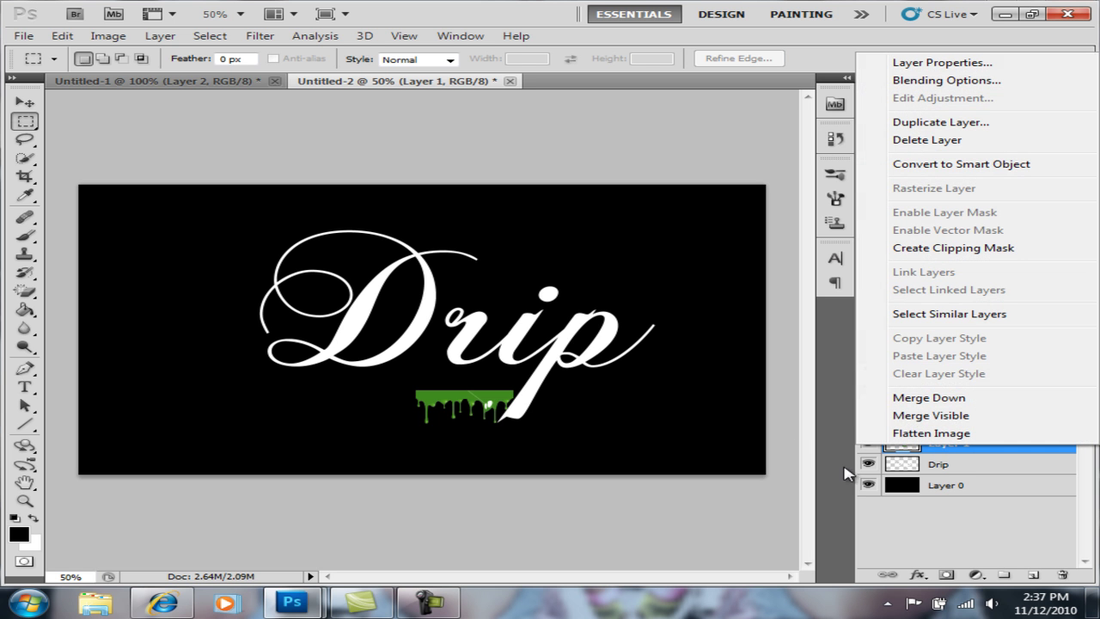
pyautogui.click(915, 125)
pyautogui.click(945, 184)
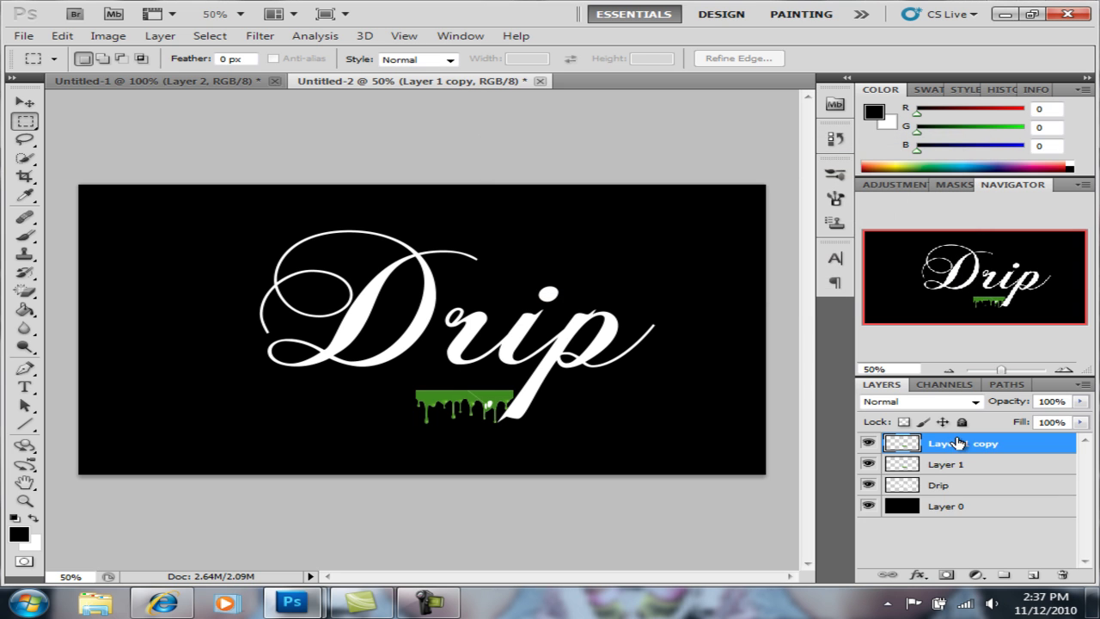
pyautogui.moveTo(954, 444); pyautogui.dragTo(951, 534)
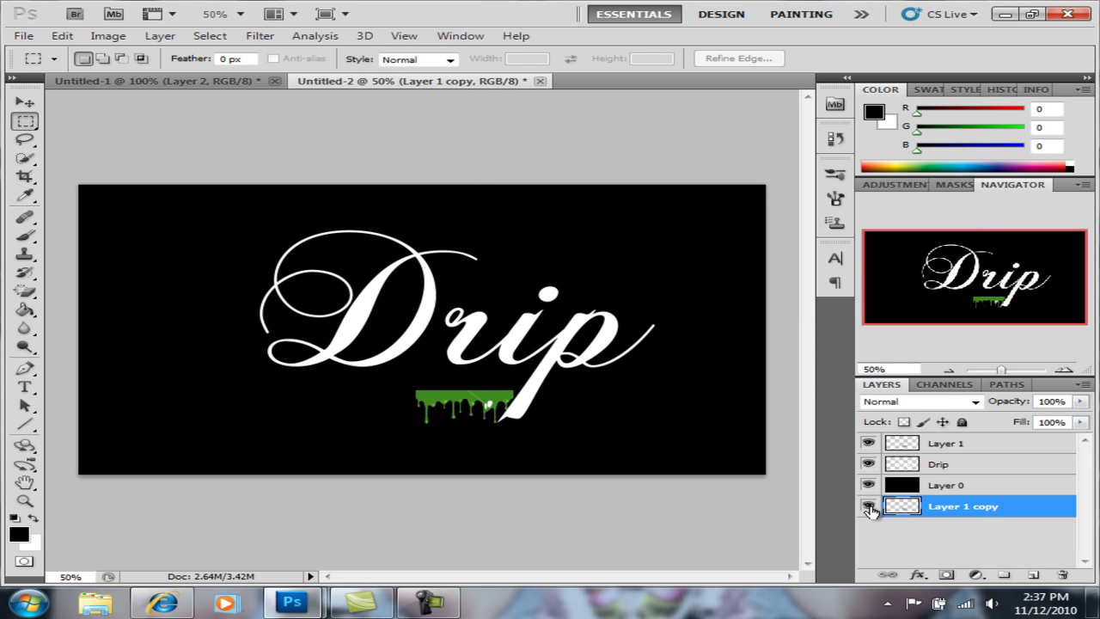
pyautogui.click(869, 508)
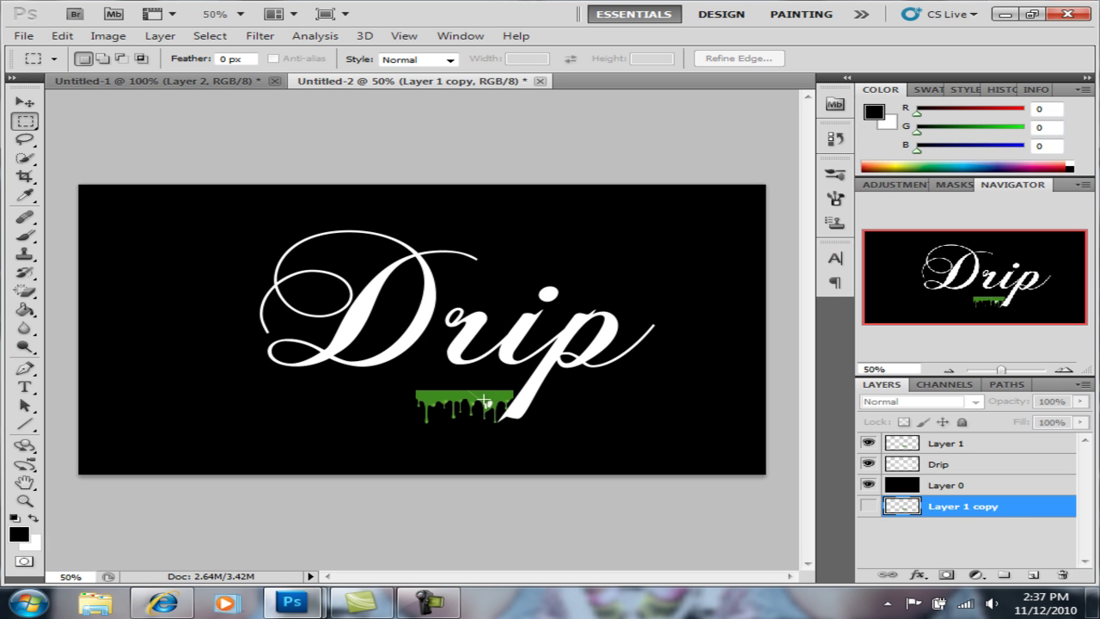
# Step: Move the green drip on Layer 1 beneath the letter D
pyautogui.press('v')
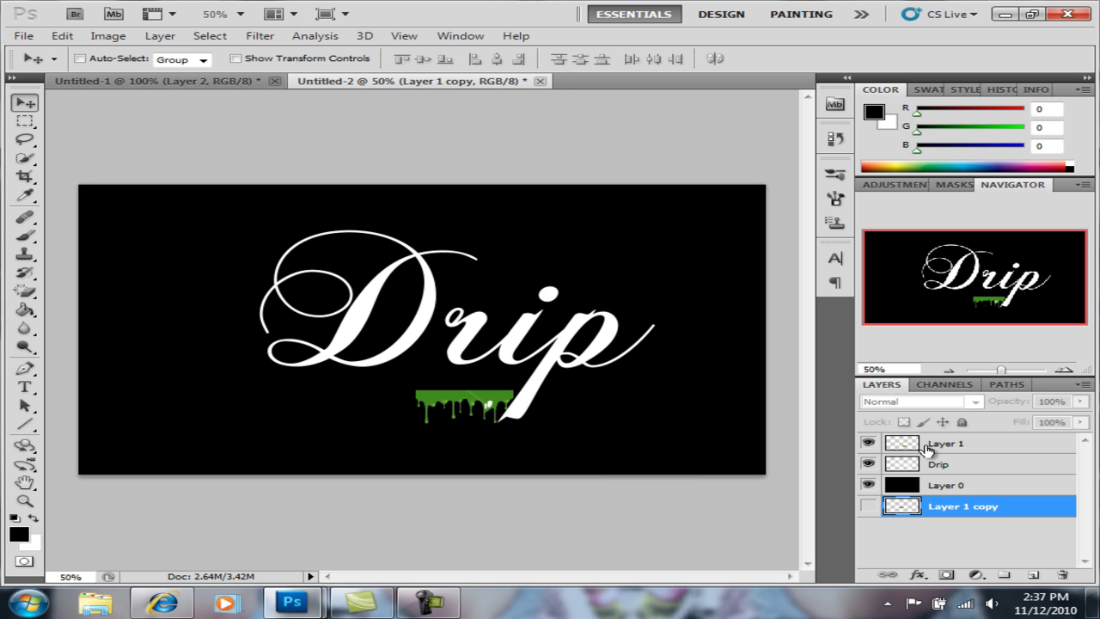
pyautogui.click(928, 448)
pyautogui.moveTo(485, 397); pyautogui.dragTo(329, 370)
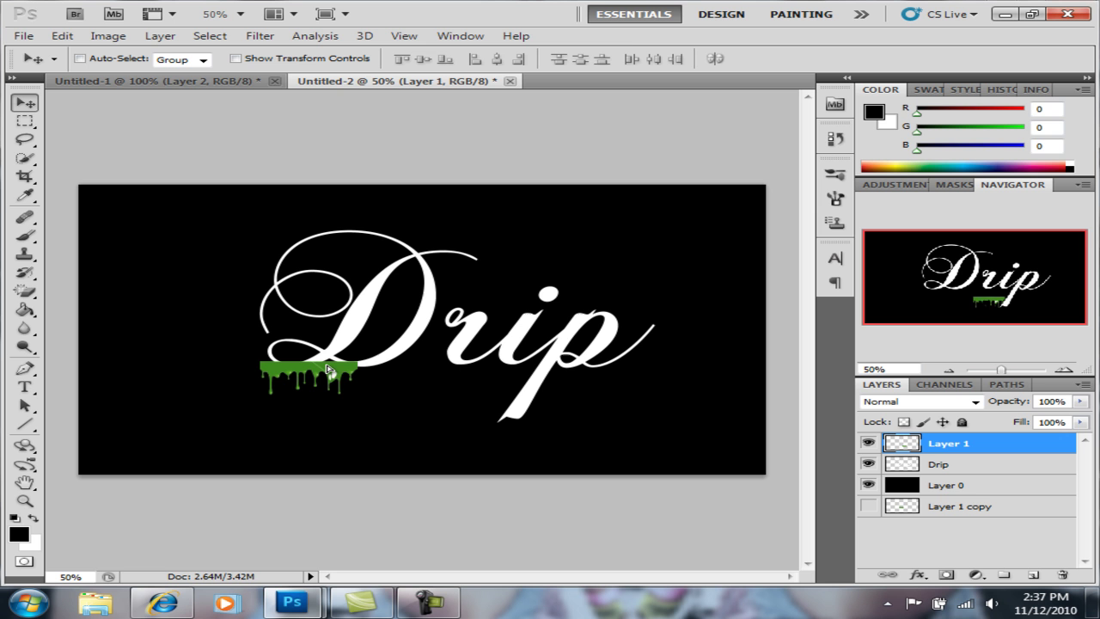
# Step: Magic-erase the two white highlight blobs in the green drip, then zoom out to 200%
pyautogui.press('z')
pyautogui.click(356, 381)
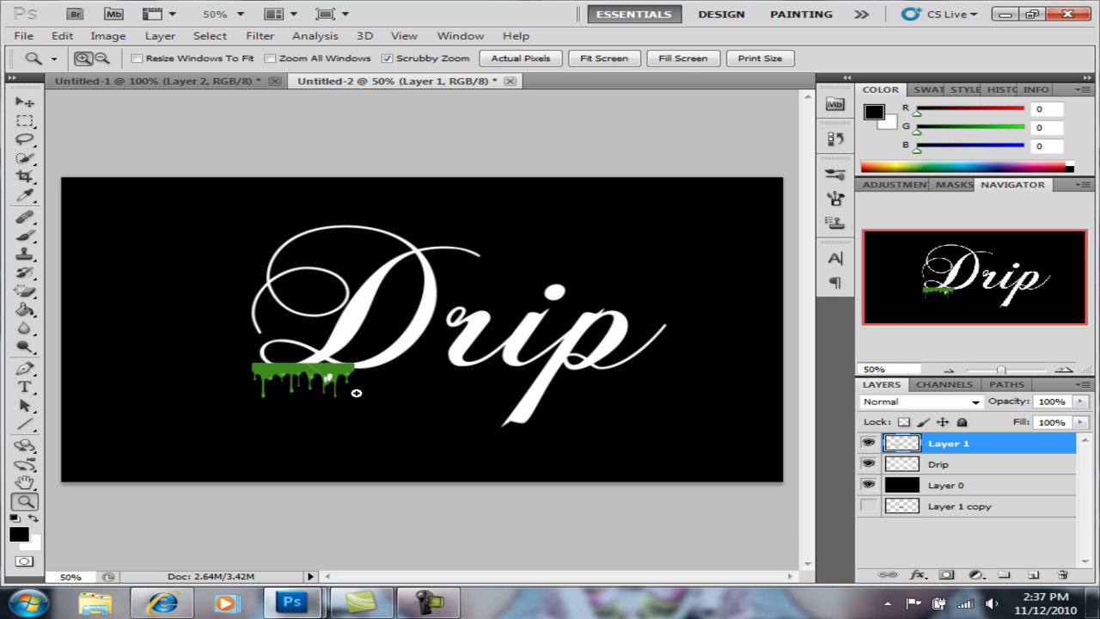
pyautogui.click(319, 373)
pyautogui.click(279, 428)
pyautogui.press('w')
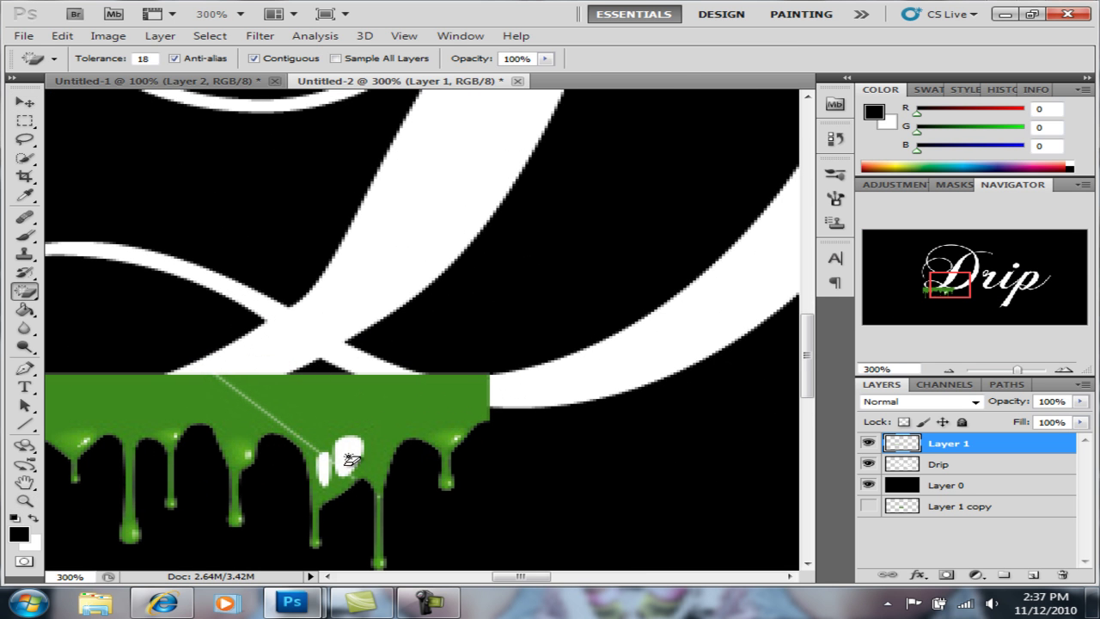
pyautogui.click(351, 455)
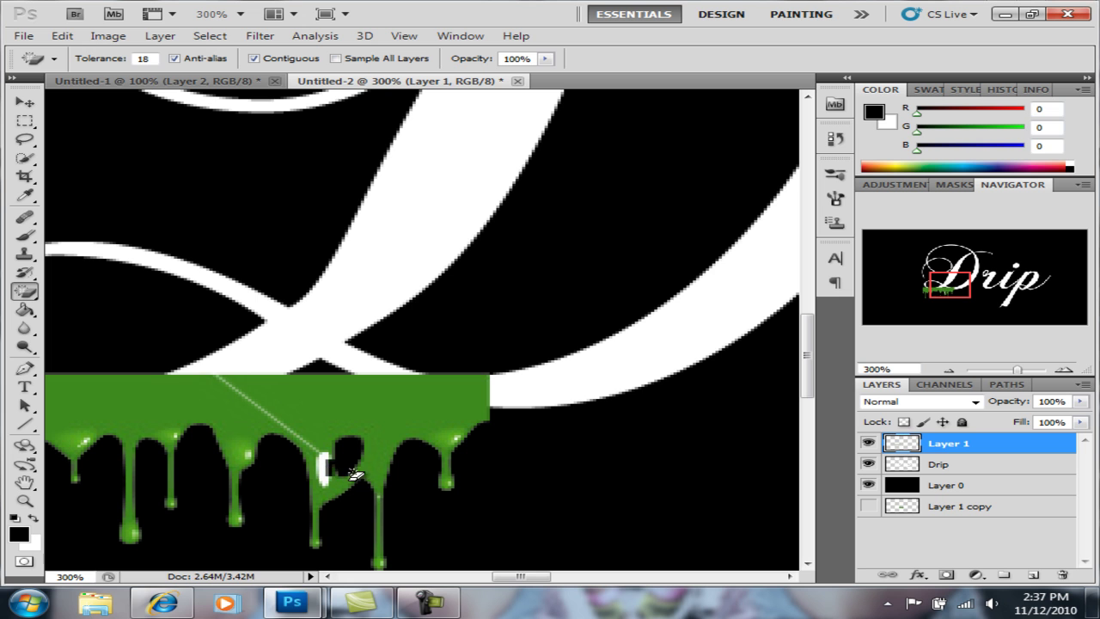
pyautogui.click(324, 465)
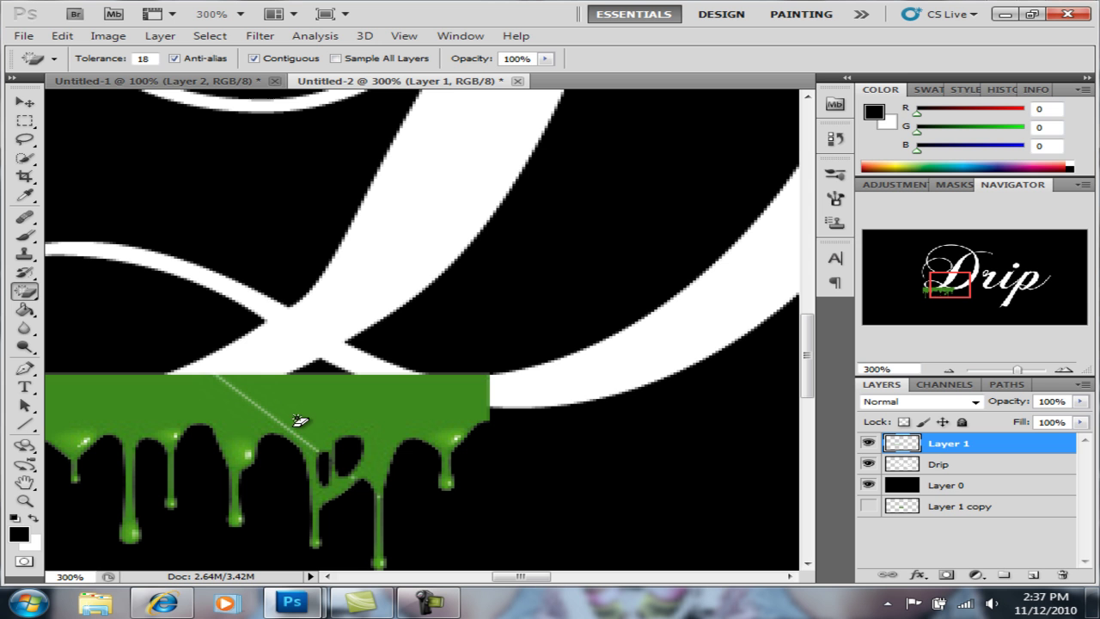
pyautogui.press('z')
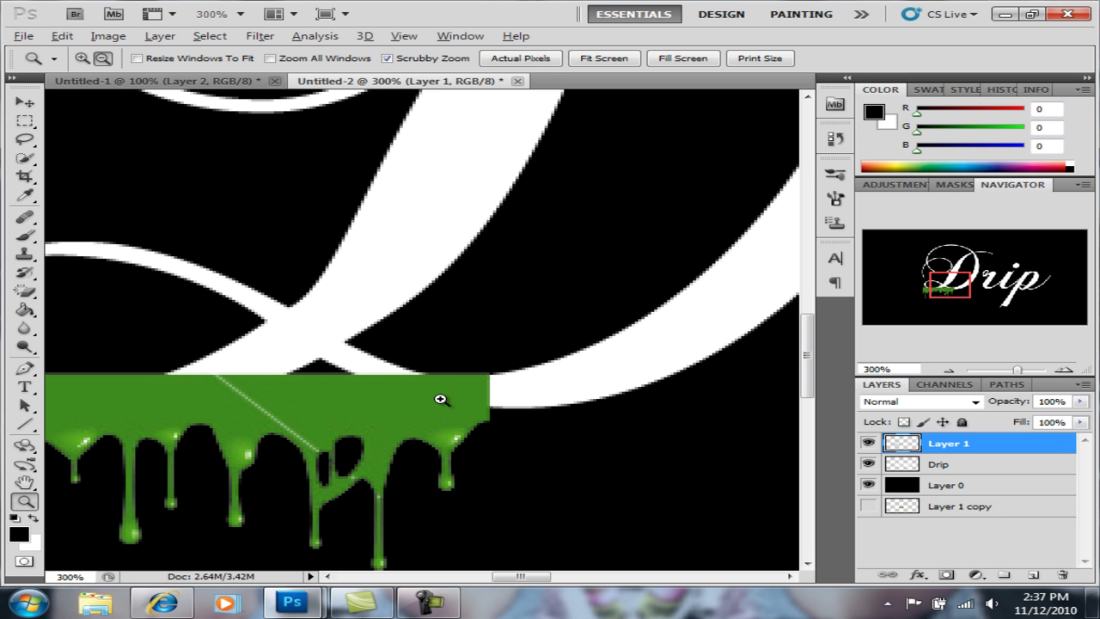
pyautogui.keyDown('alt'); pyautogui.click(430, 411); pyautogui.keyUp('alt')
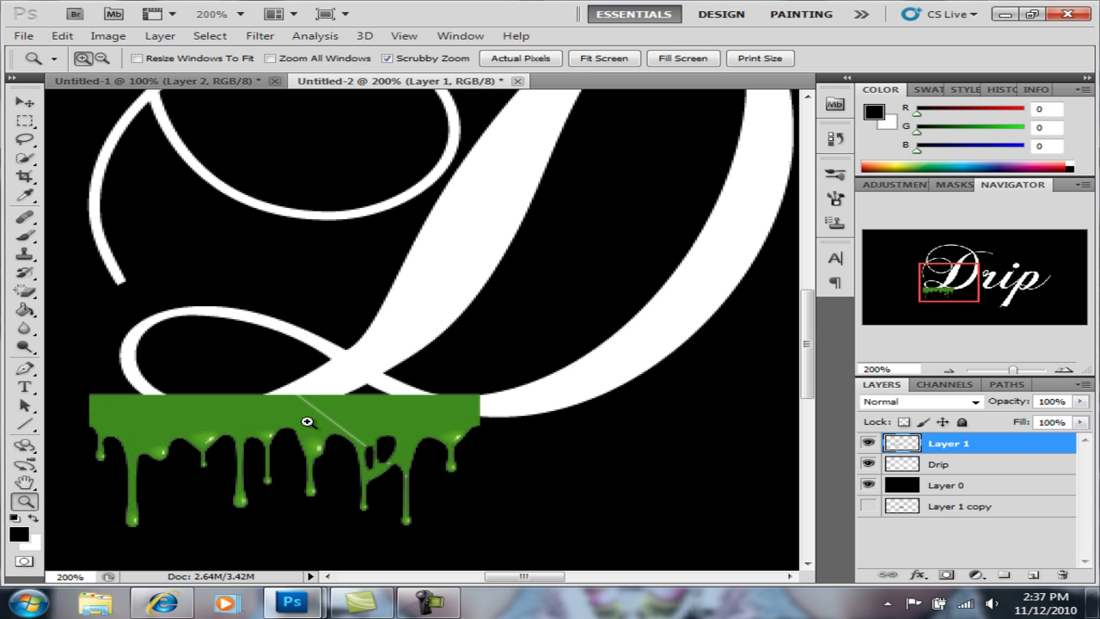
# Step: Stack Layer 1 below the Drip layer and shift the green drip right
pyautogui.press('v')
pyautogui.moveTo(912, 444); pyautogui.dragTo(926, 475)
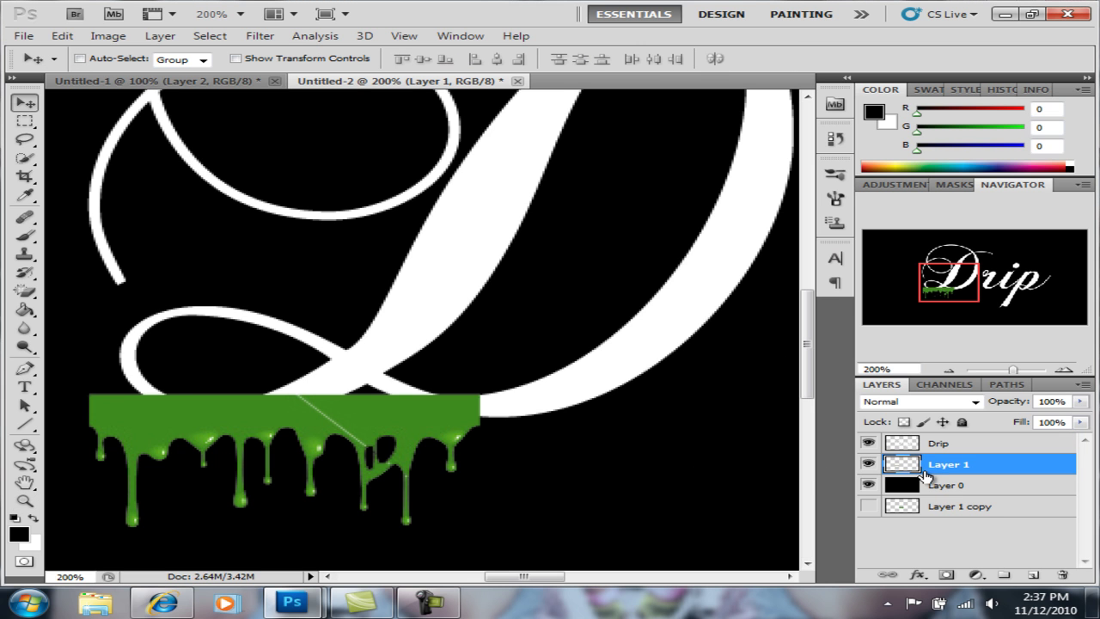
pyautogui.moveTo(384, 420)
pyautogui.mouseDown()
pyautogui.moveTo(485, 424)
pyautogui.moveTo(526, 400)
pyautogui.moveTo(512, 413)
pyautogui.moveTo(712, 415)
pyautogui.moveTo(739, 398)
pyautogui.moveTo(505, 416)
pyautogui.moveTo(429, 319)
pyautogui.moveTo(442, 312)
pyautogui.mouseUp()
# Step: Scale the drip to about 127% and align it beneath the 'ri'
pyautogui.hotkey('ctrl', 't')
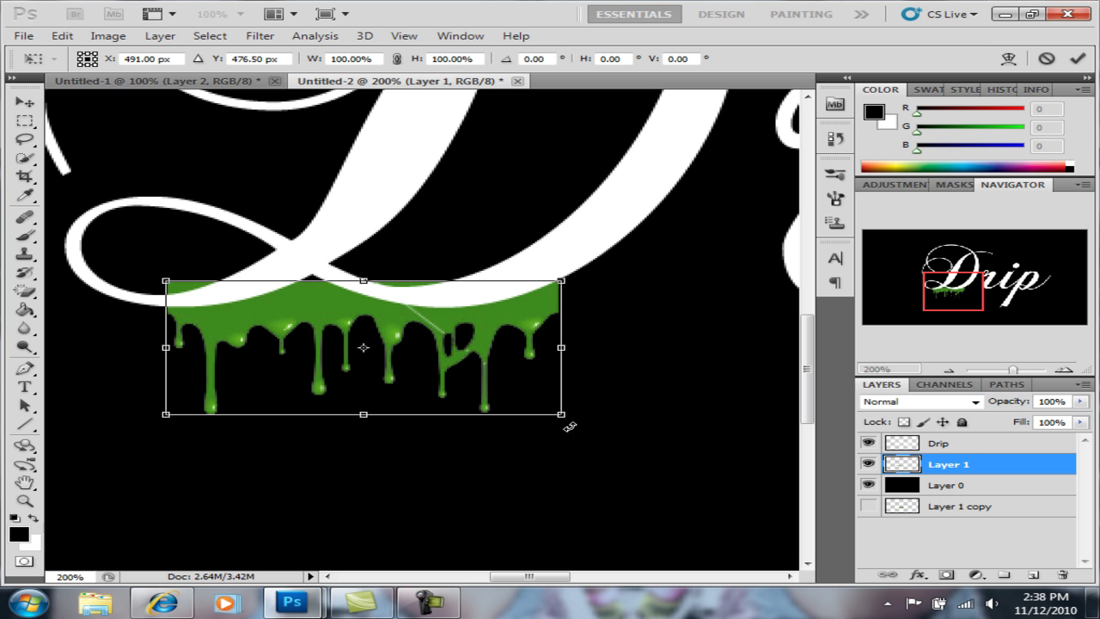
pyautogui.moveTo(561, 415); pyautogui.dragTo(660, 459)
pyautogui.press('Return')
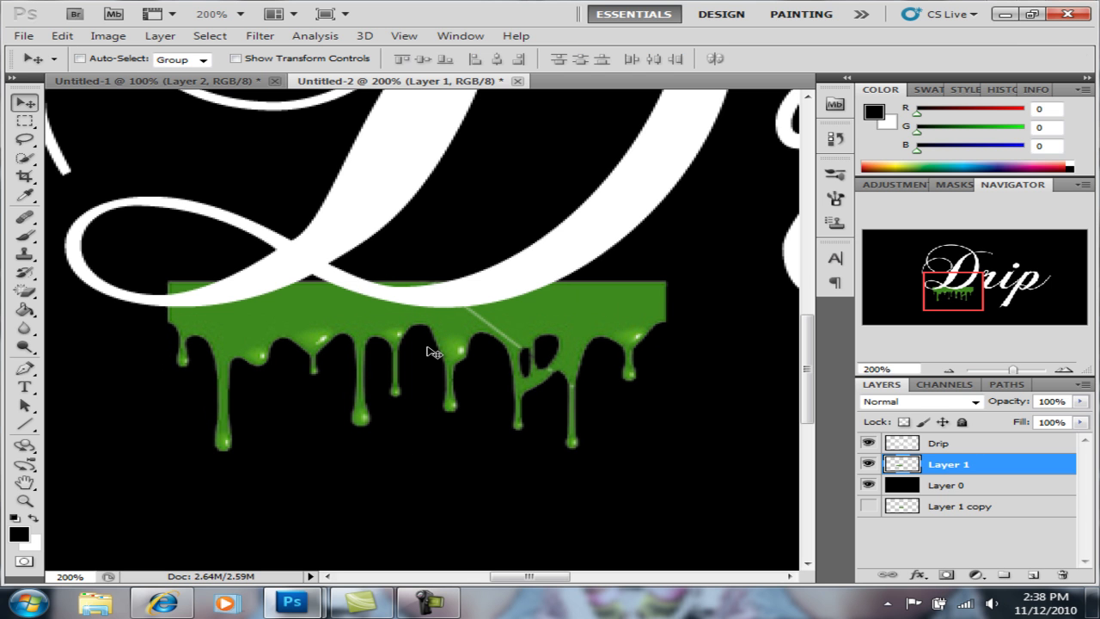
pyautogui.moveTo(434, 352); pyautogui.dragTo(666, 332)
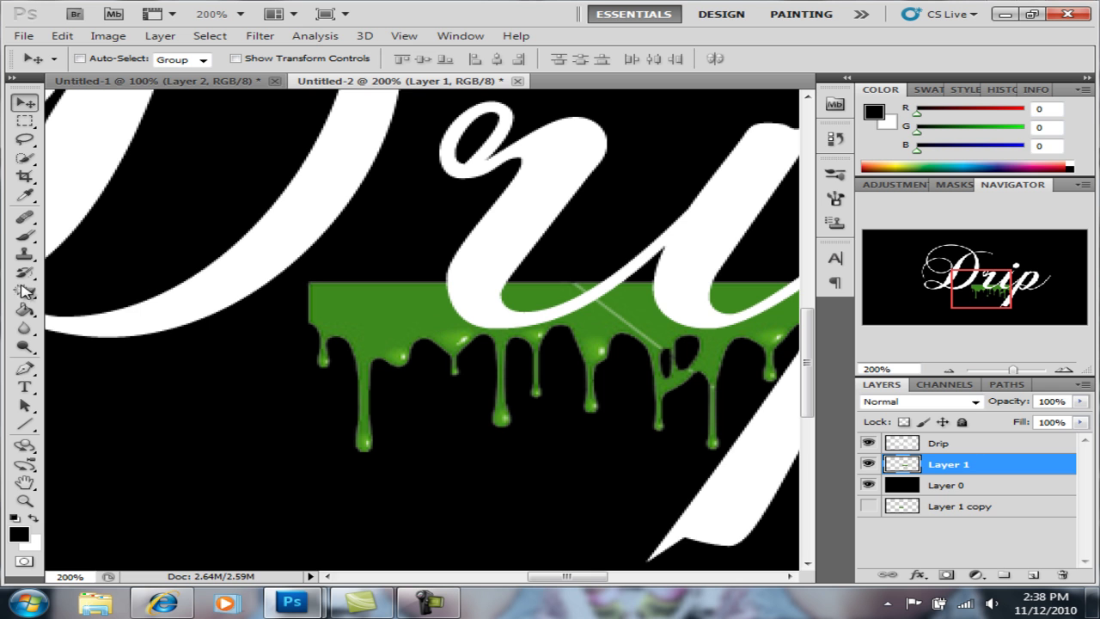
# Step: Erase the left end of the drip band with the Eraser Tool, panning toward the r and p
pyautogui.moveTo(24, 293)
pyautogui.mouseDown()
pyautogui.moveTo(123, 304)
pyautogui.moveTo(125, 291)
pyautogui.mouseUp()
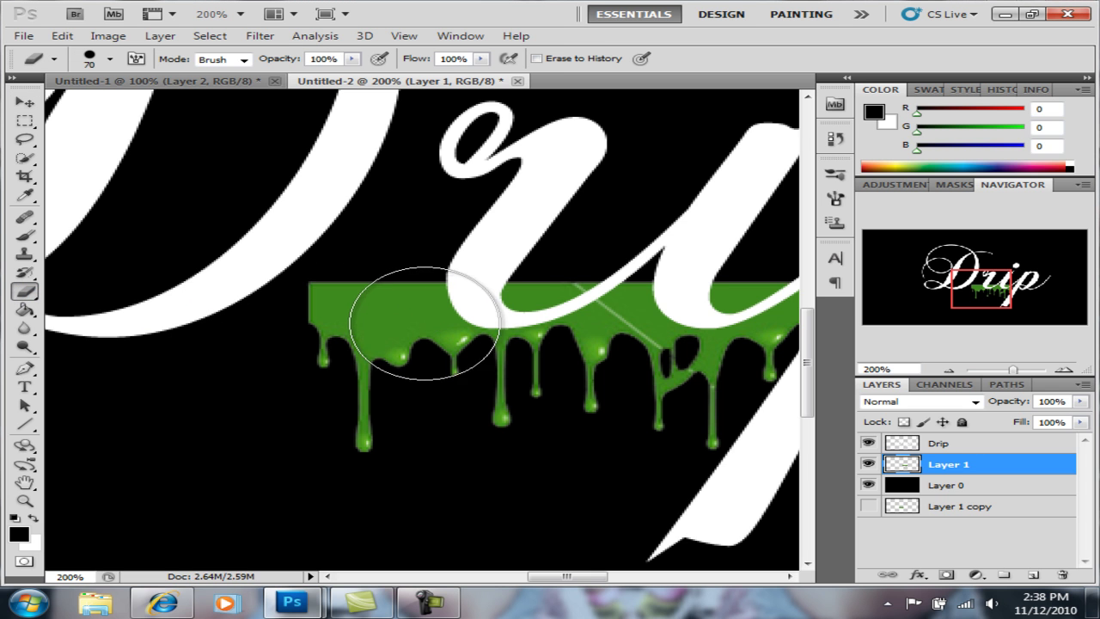
pyautogui.moveTo(408, 338)
pyautogui.mouseDown()
pyautogui.moveTo(388, 313)
pyautogui.moveTo(312, 339)
pyautogui.moveTo(400, 361)
pyautogui.moveTo(381, 409)
pyautogui.moveTo(355, 428)
pyautogui.moveTo(489, 278)
pyautogui.moveTo(550, 236)
pyautogui.moveTo(523, 257)
pyautogui.moveTo(567, 261)
pyautogui.moveTo(578, 277)
pyautogui.moveTo(637, 292)
pyautogui.moveTo(675, 346)
pyautogui.moveTo(669, 358)
pyautogui.moveTo(642, 331)
pyautogui.moveTo(648, 402)
pyautogui.moveTo(771, 435)
pyautogui.moveTo(781, 331)
pyautogui.moveTo(735, 295)
pyautogui.moveTo(727, 266)
pyautogui.mouseUp()
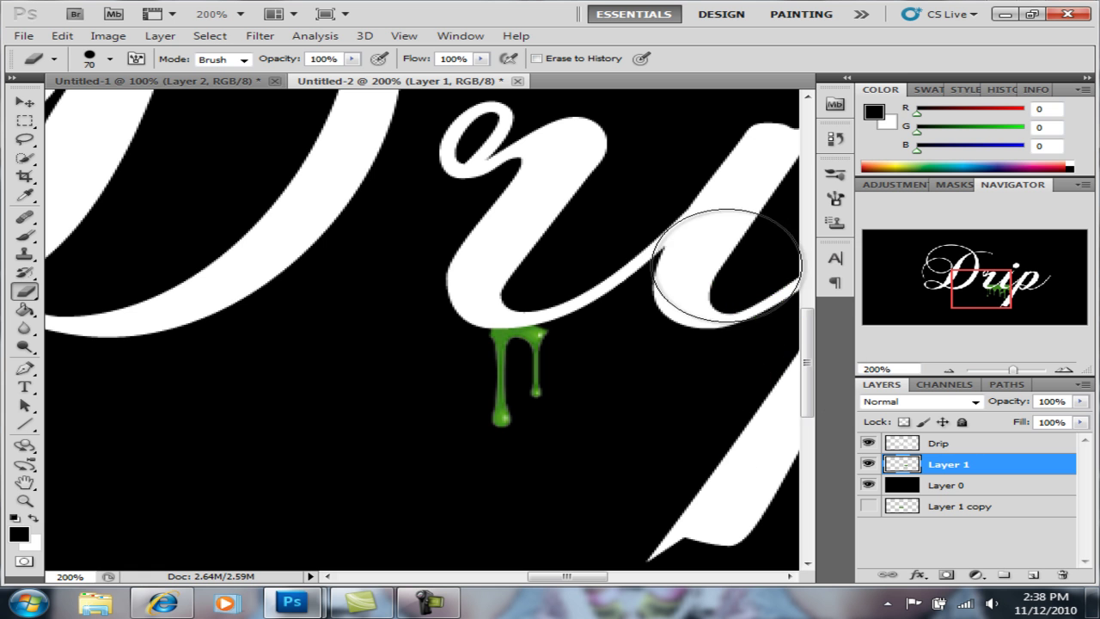
pyautogui.press('space')
pyautogui.moveTo(675, 316)
pyautogui.mouseDown()
pyautogui.moveTo(278, 294)
pyautogui.moveTo(493, 290)
pyautogui.mouseUp()
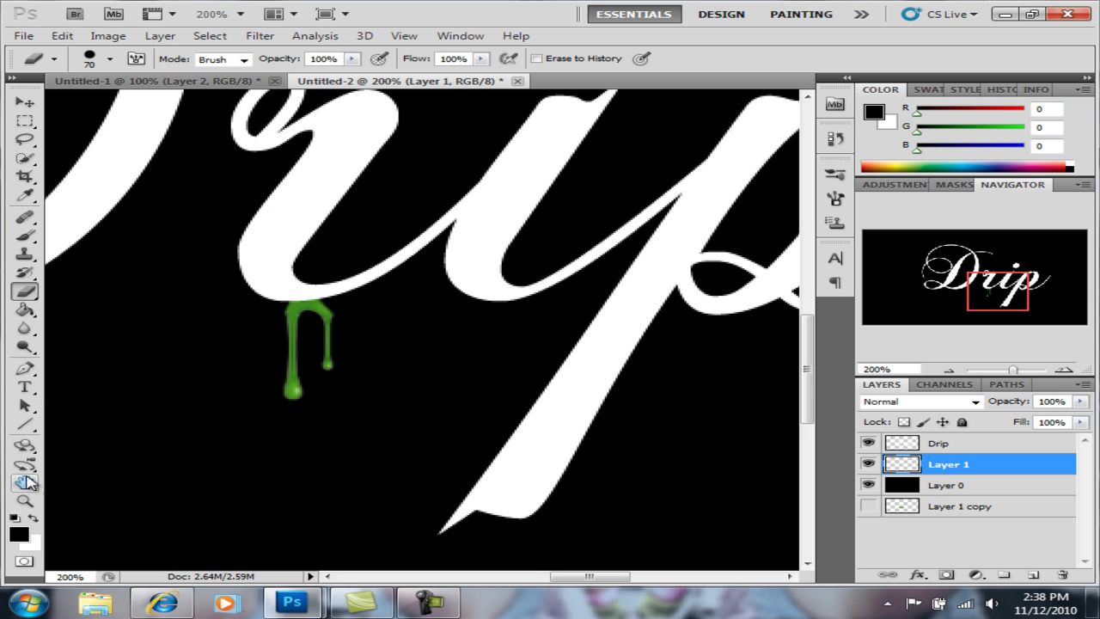
# Step: Zoom to 600% and draw a curved Pen path along the r's underside, left of the drip
pyautogui.click(24, 375)
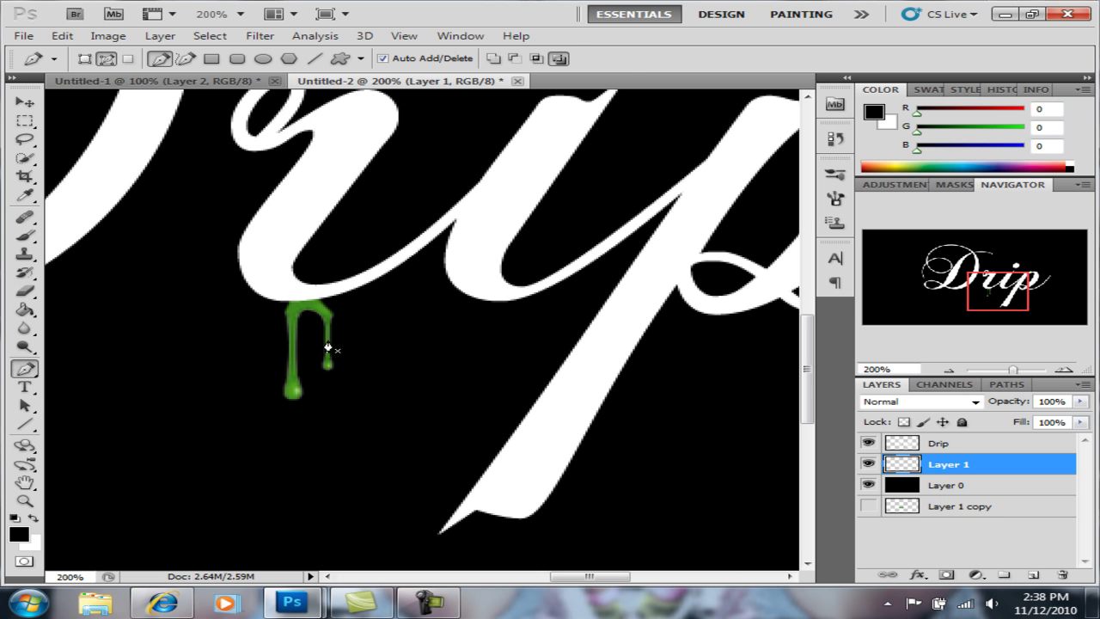
pyautogui.press('z')
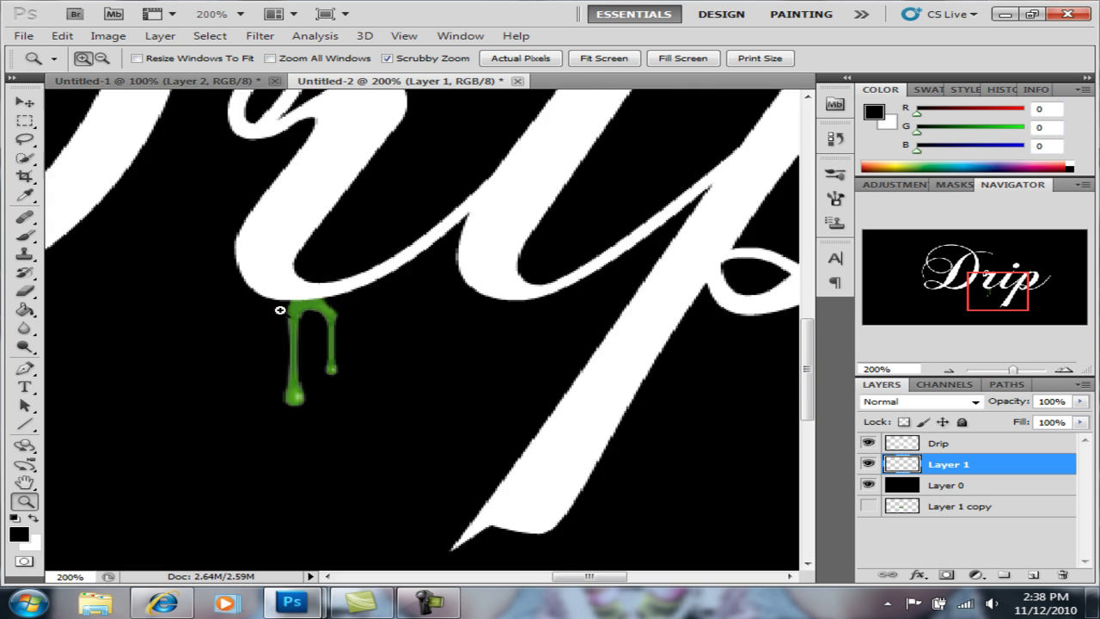
pyautogui.click(303, 311)
pyautogui.click(308, 312)
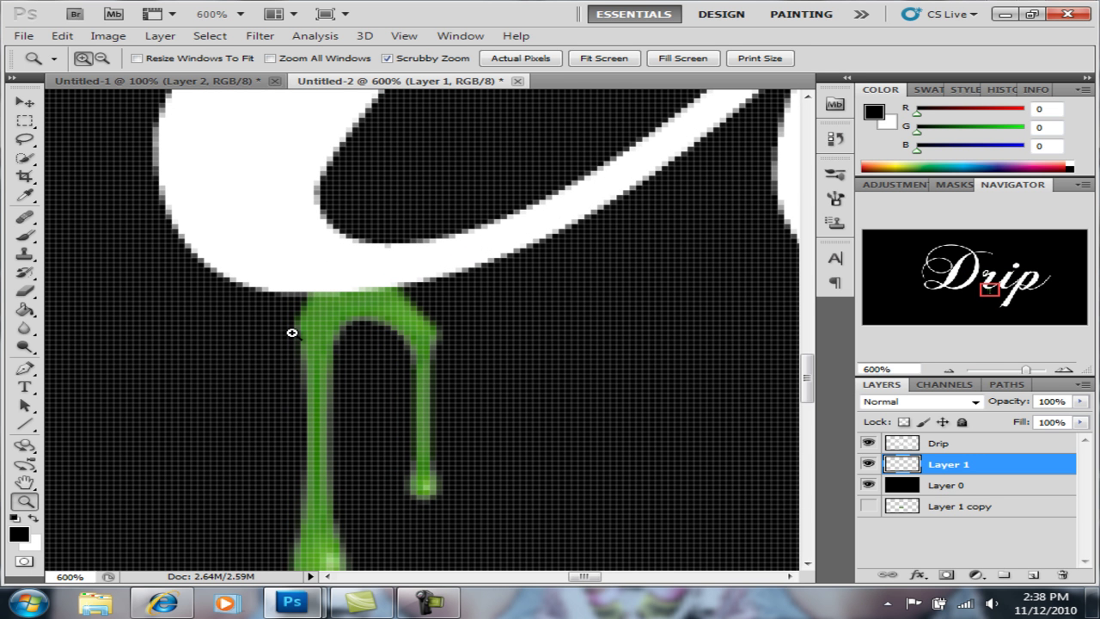
pyautogui.press('p')
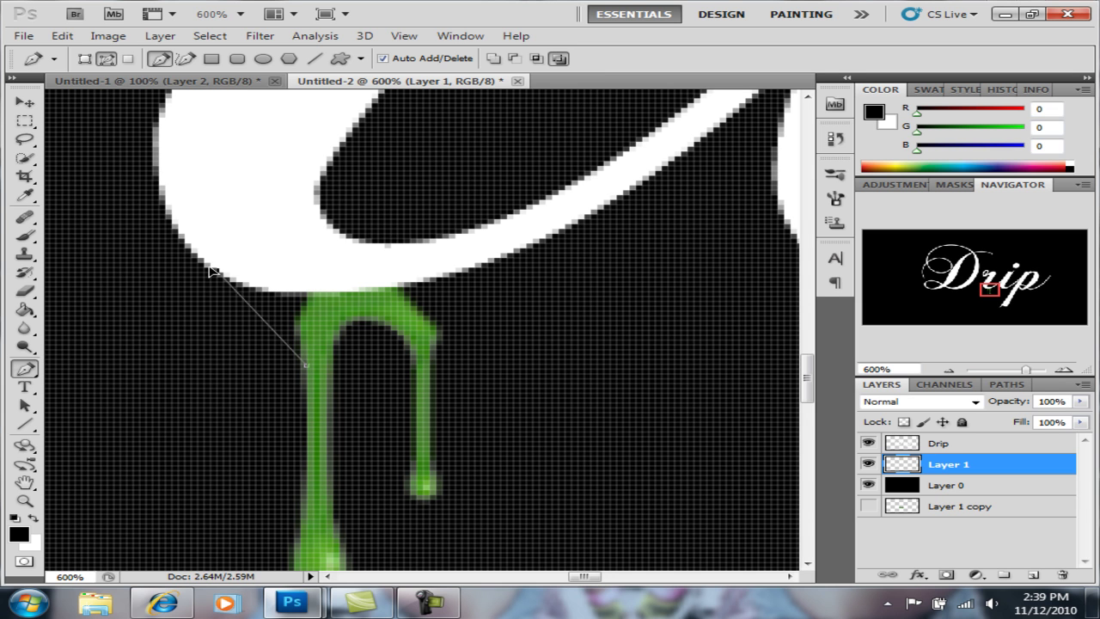
pyautogui.moveTo(215, 272); pyautogui.dragTo(138, 250)
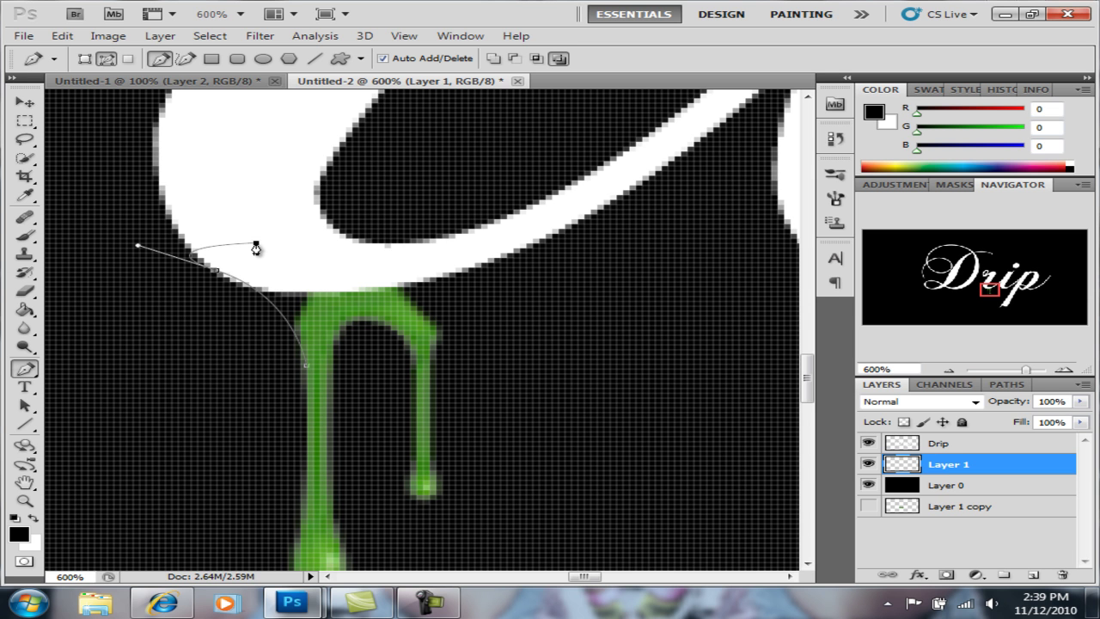
pyautogui.press('alt')
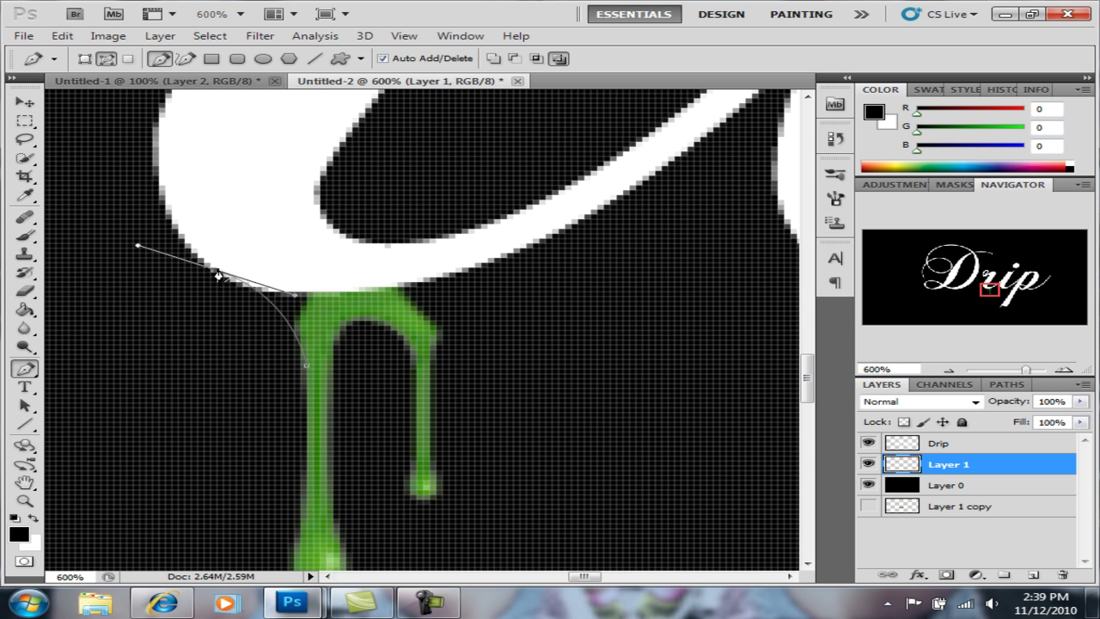
pyautogui.moveTo(217, 271); pyautogui.dragTo(242, 256)
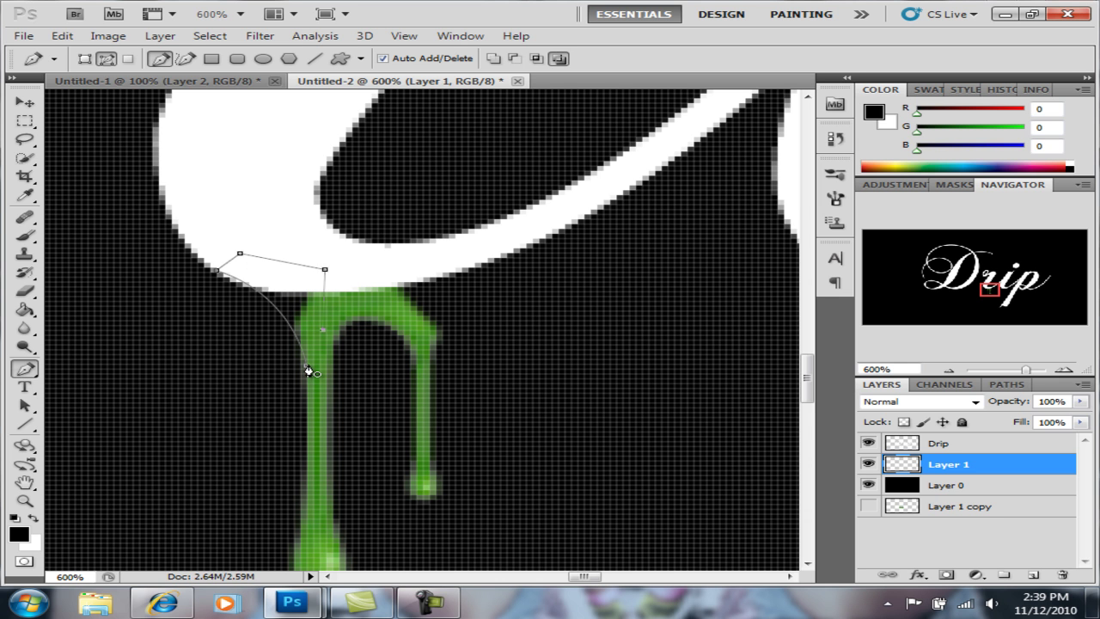
# Step: Make the path a selection, paint it red with the Brush, and deselect
pyautogui.rightClick(310, 322)
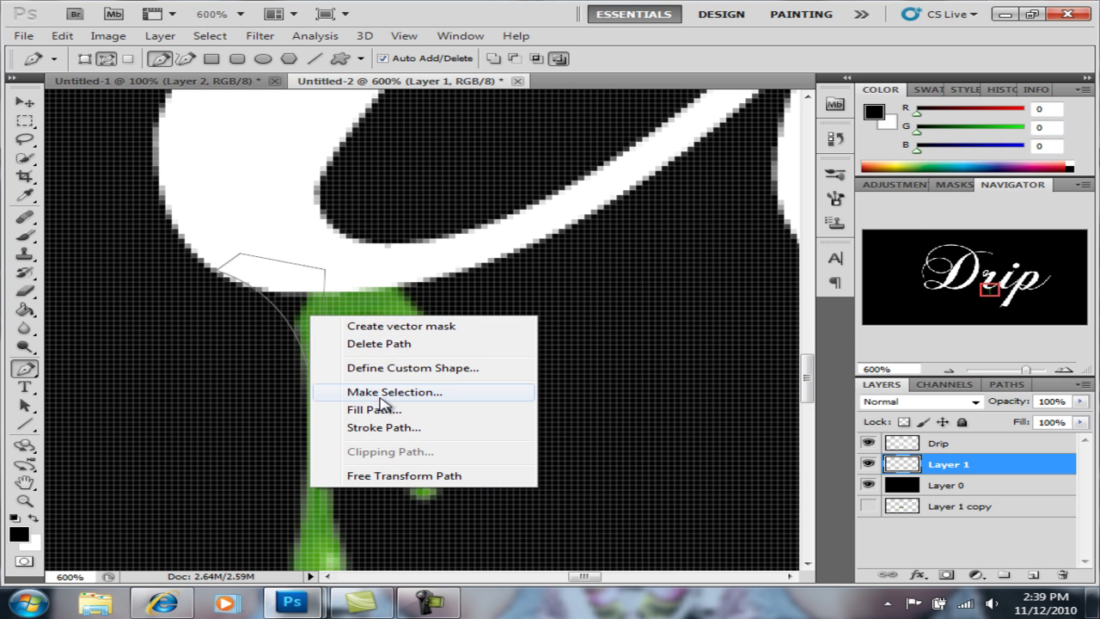
pyautogui.click(374, 394)
pyautogui.click(843, 172)
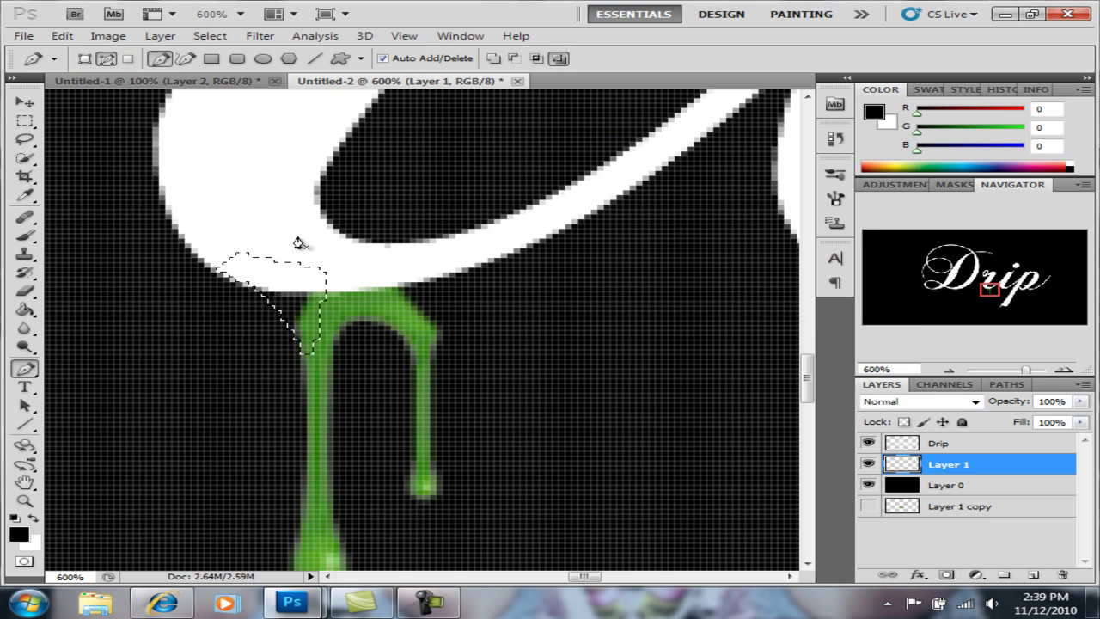
pyautogui.click(24, 216)
pyautogui.click(24, 234)
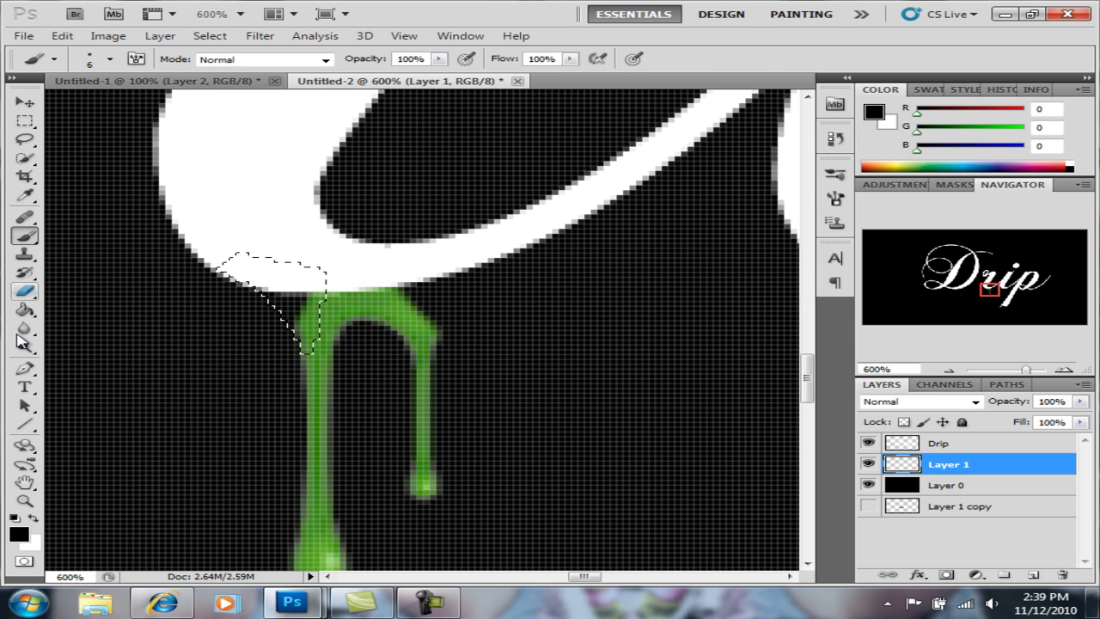
pyautogui.click(18, 534)
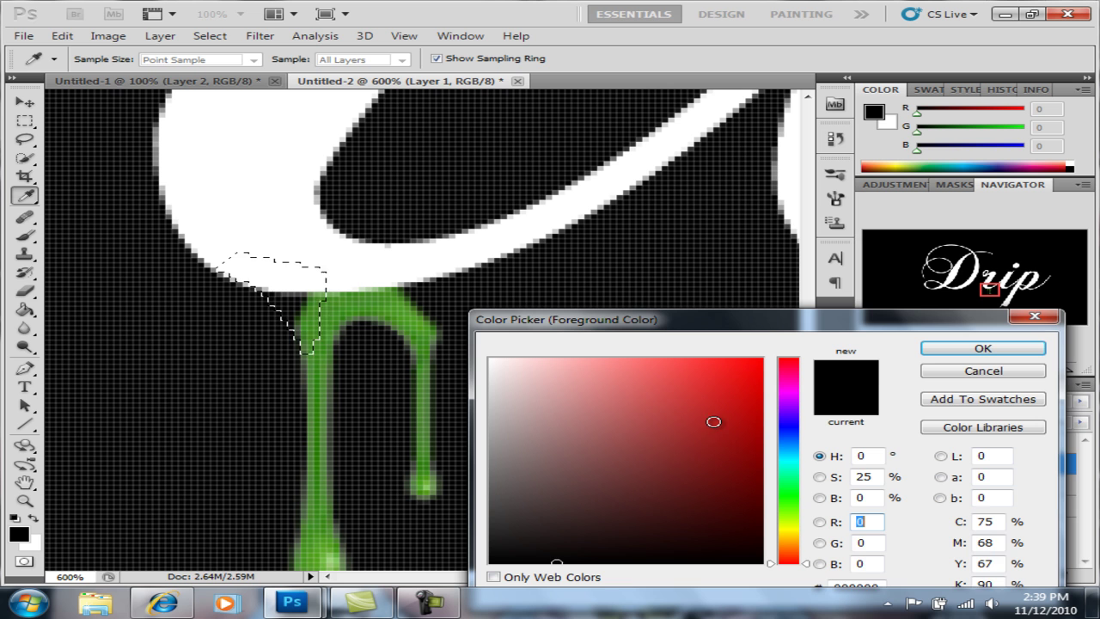
pyautogui.click(737, 396)
pyautogui.click(982, 347)
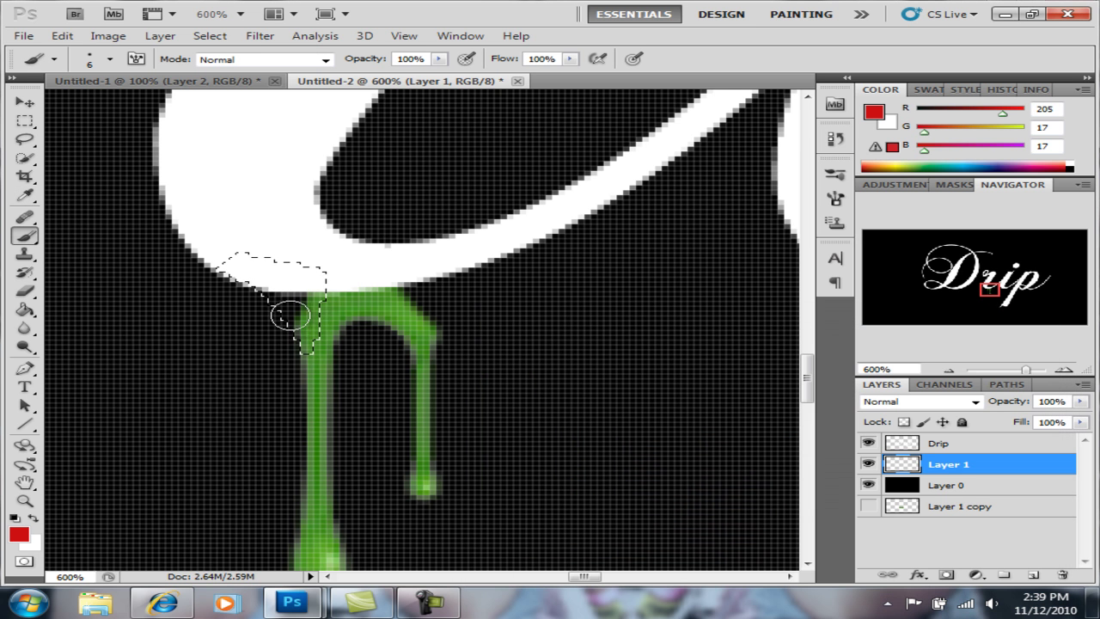
pyautogui.moveTo(290, 315)
pyautogui.mouseDown()
pyautogui.moveTo(320, 336)
pyautogui.moveTo(260, 272)
pyautogui.moveTo(263, 312)
pyautogui.moveTo(219, 271)
pyautogui.mouseUp()
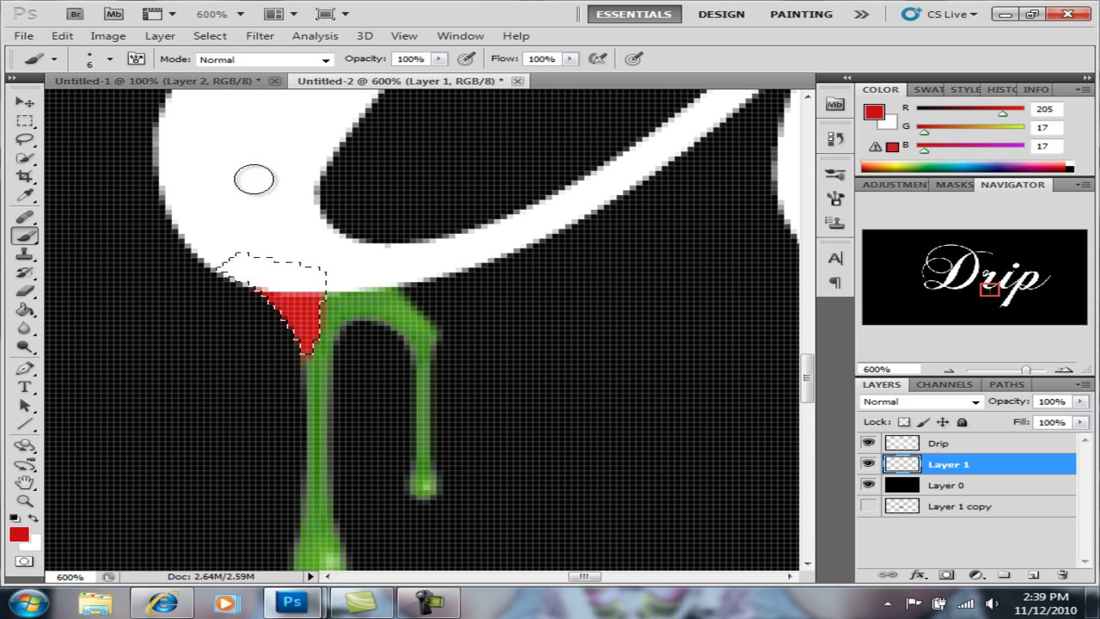
pyautogui.hotkey('ctrl', 'd')
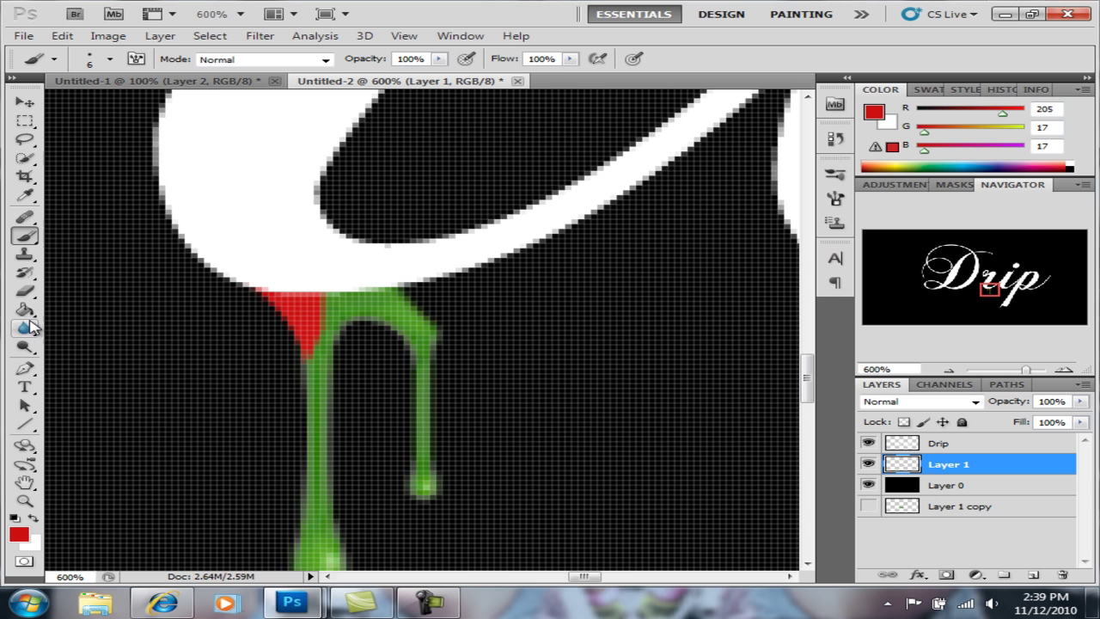
# Step: Draw a curved Pen path enclosing the gap between the right drip branch and the r
pyautogui.click(24, 368)
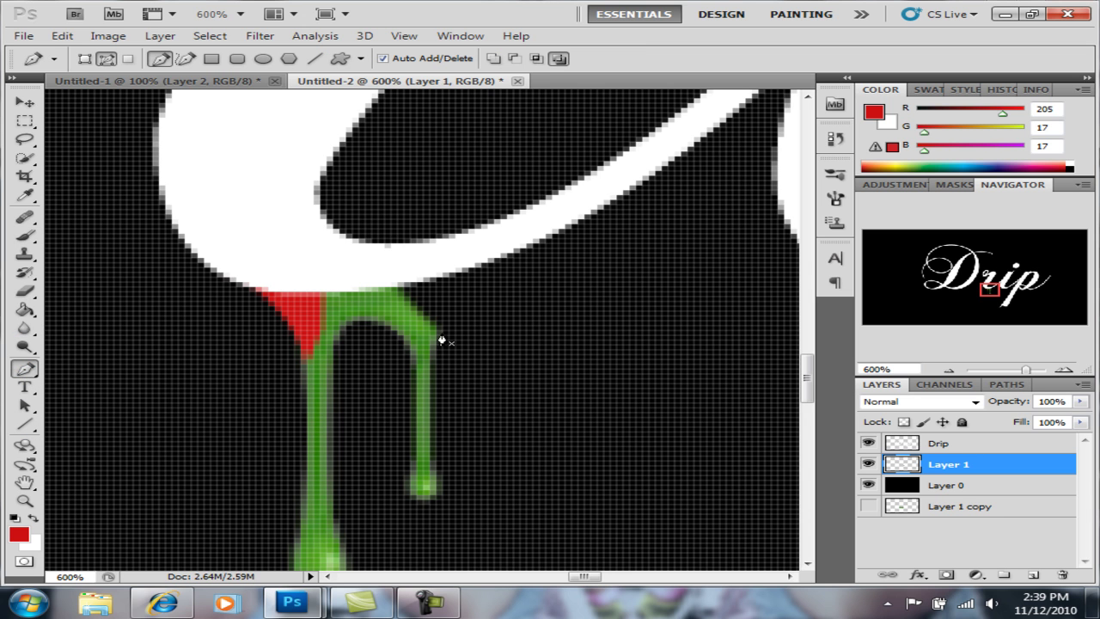
pyautogui.moveTo(568, 229); pyautogui.dragTo(682, 162)
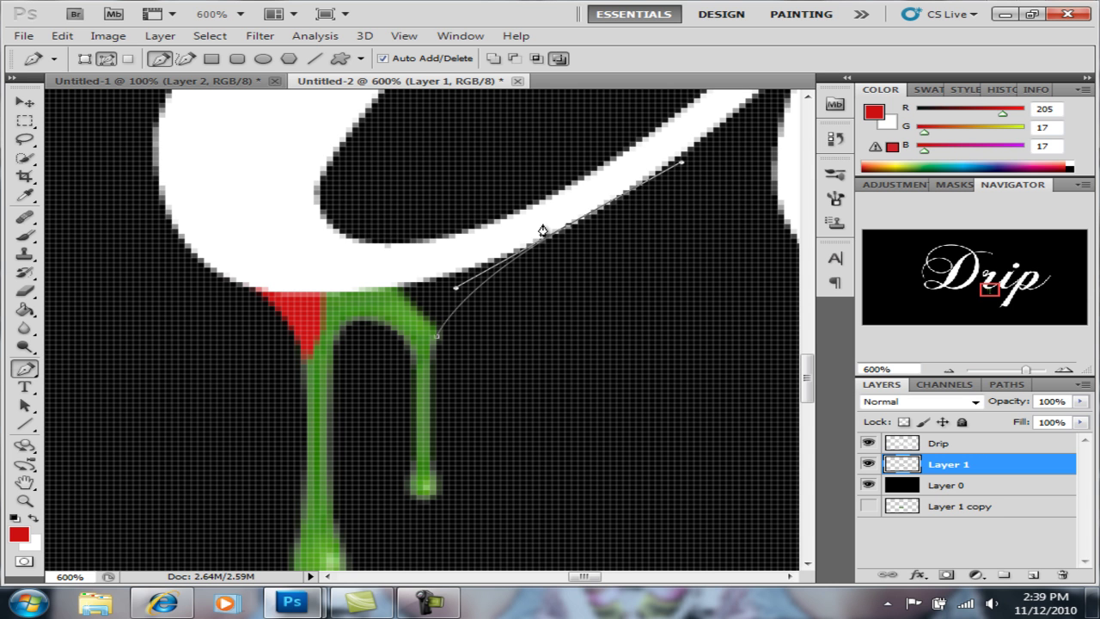
pyautogui.moveTo(567, 230); pyautogui.dragTo(523, 234)
pyautogui.moveTo(403, 267); pyautogui.dragTo(352, 300)
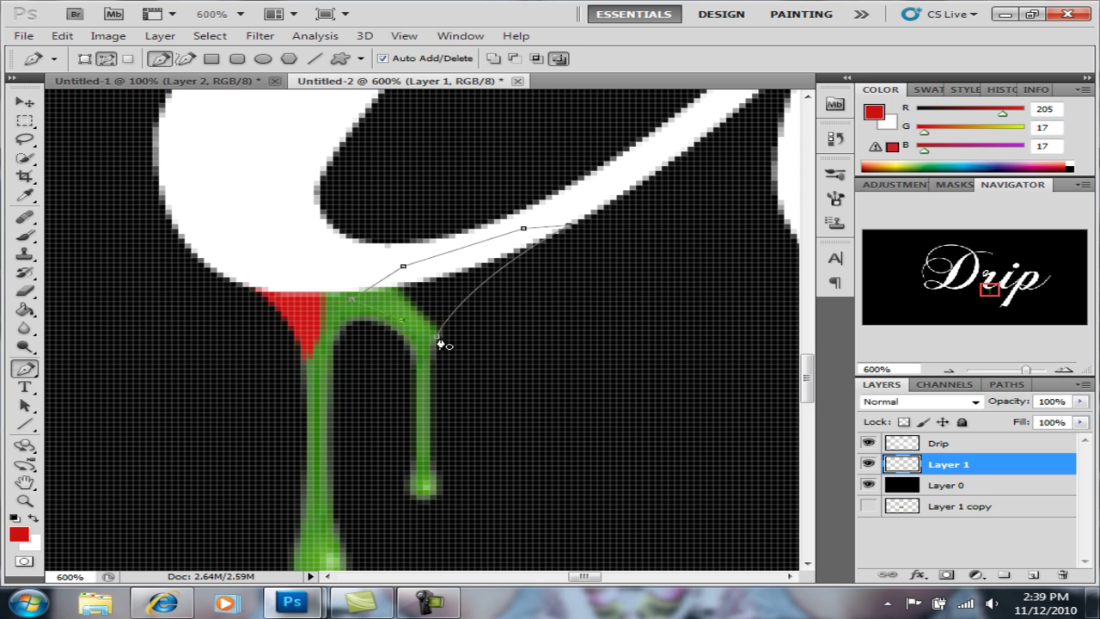
# Step: Convert the path to a selection, brush it red, and deselect
pyautogui.rightClick(433, 301)
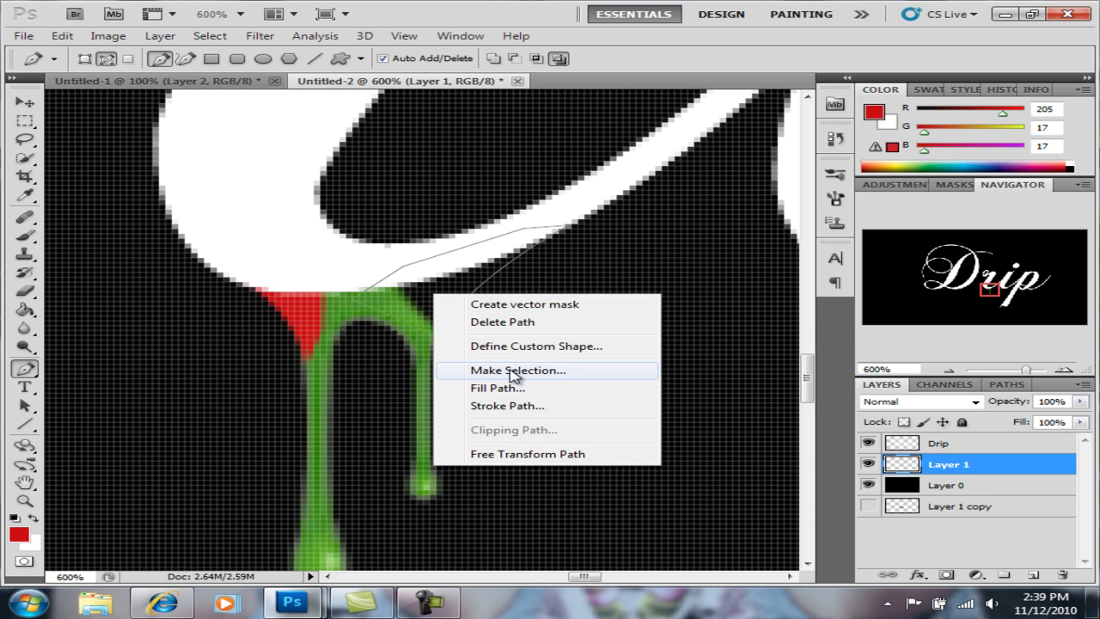
pyautogui.click(514, 370)
pyautogui.click(817, 175)
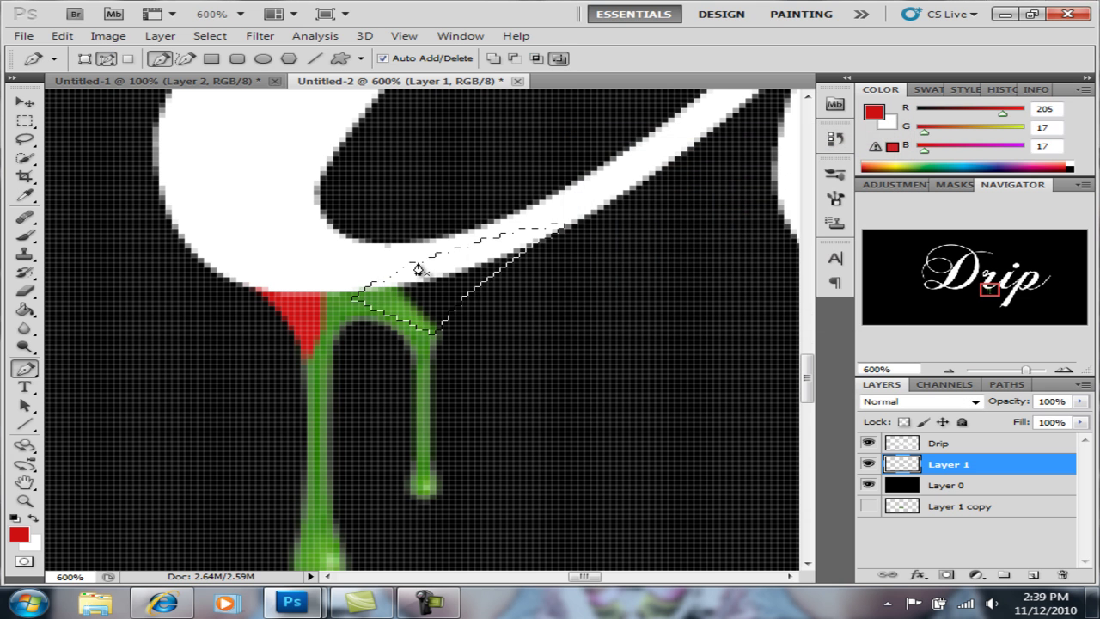
pyautogui.press('b')
pyautogui.moveTo(448, 275)
pyautogui.mouseDown()
pyautogui.moveTo(392, 317)
pyautogui.moveTo(511, 236)
pyautogui.moveTo(563, 231)
pyautogui.moveTo(396, 293)
pyautogui.moveTo(387, 308)
pyautogui.moveTo(468, 342)
pyautogui.mouseUp()
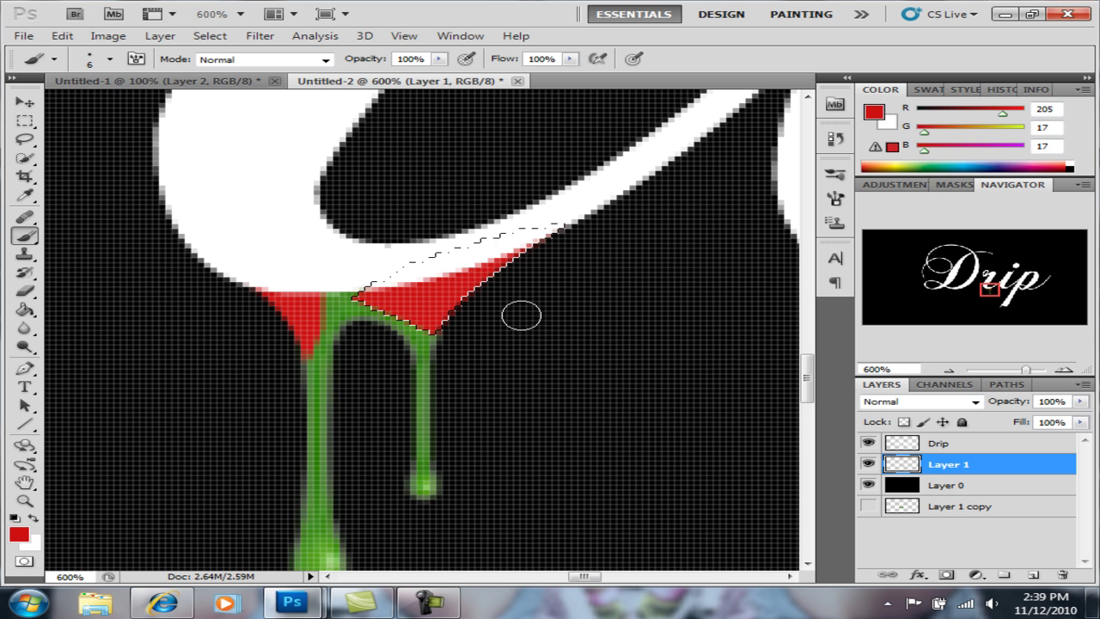
pyautogui.hotkey('ctrl', 'd')
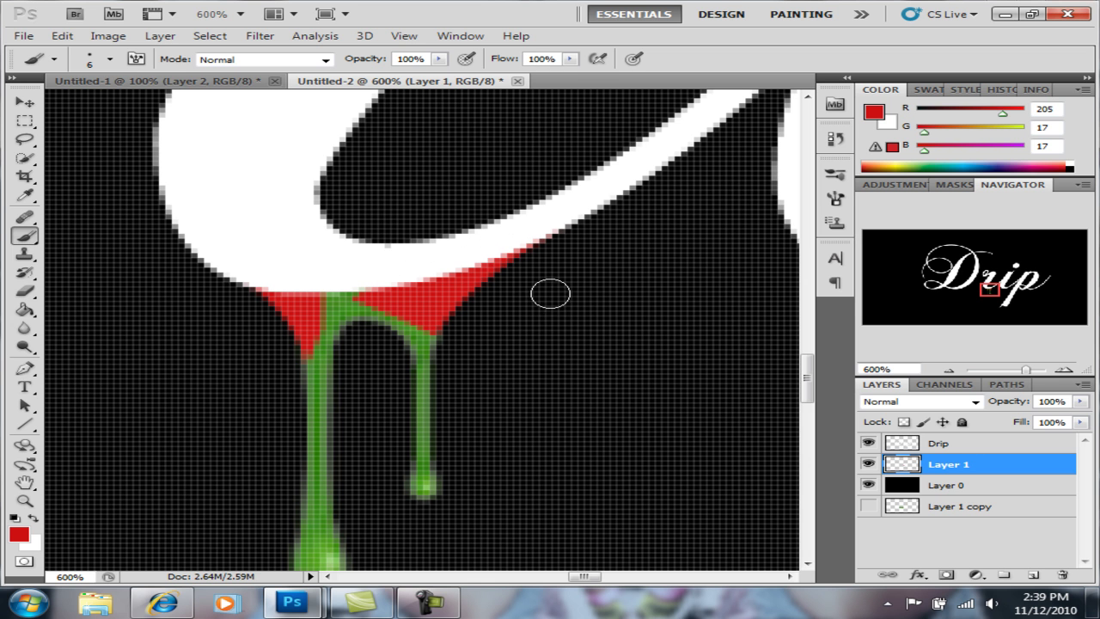
# Step: Zoom out to show the whole word and Merge Down the Drip text into Layer 1
pyautogui.press('z')
pyautogui.keyDown('alt'); pyautogui.click(474, 303); pyautogui.keyUp('alt')
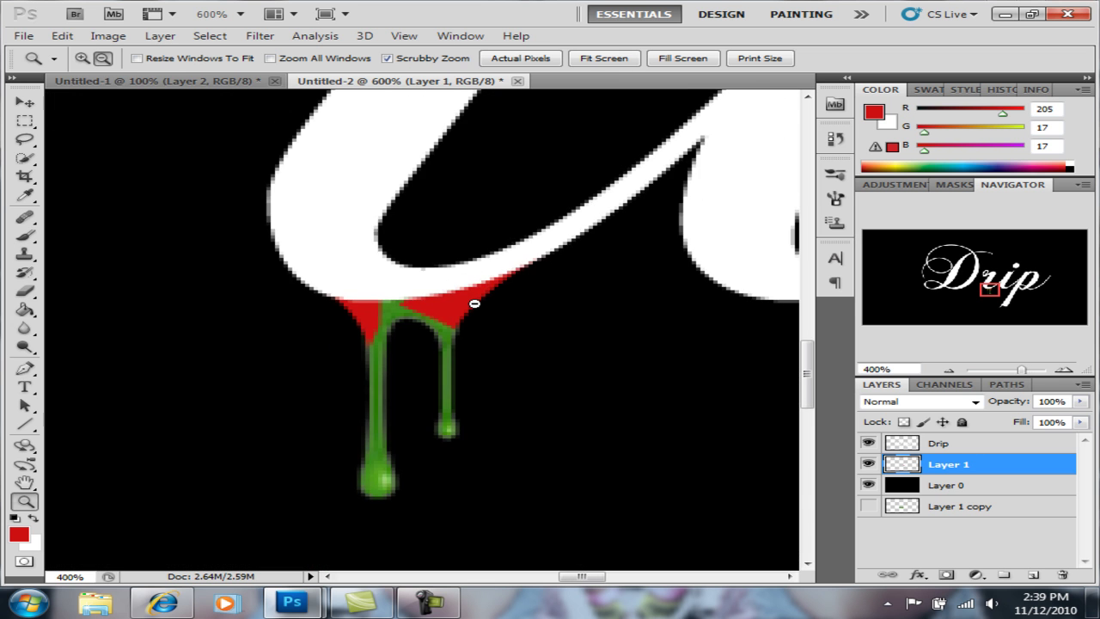
pyautogui.keyDown('alt'); pyautogui.click(475, 303); pyautogui.keyUp('alt')
pyautogui.keyDown('alt'); pyautogui.click(476, 303); pyautogui.keyUp('alt')
pyautogui.keyDown('alt'); pyautogui.click(510, 315); pyautogui.keyUp('alt')
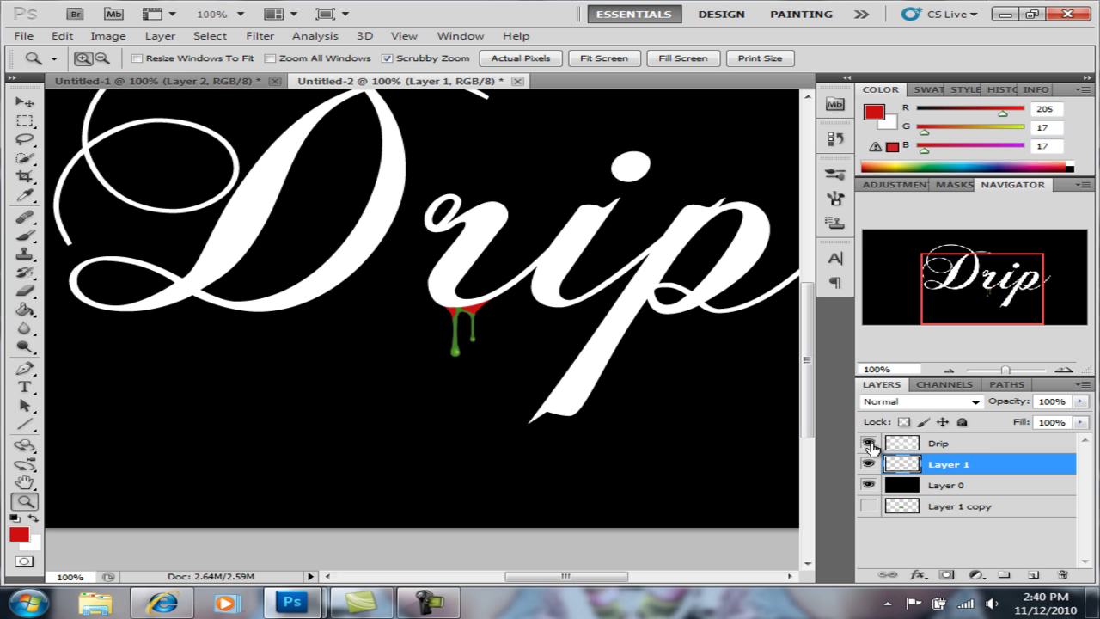
pyautogui.rightClick(924, 449)
pyautogui.click(932, 396)
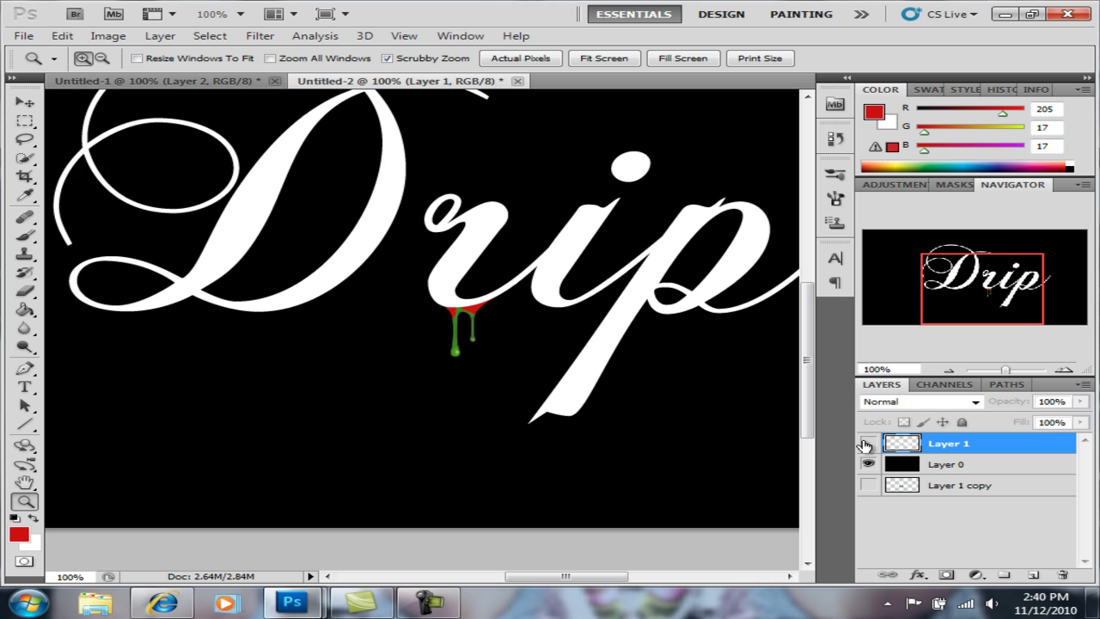
# Step: Toggle Layer 1's visibility to check it, then add a new empty Layer 2
pyautogui.click(867, 443)
pyautogui.click(867, 443)
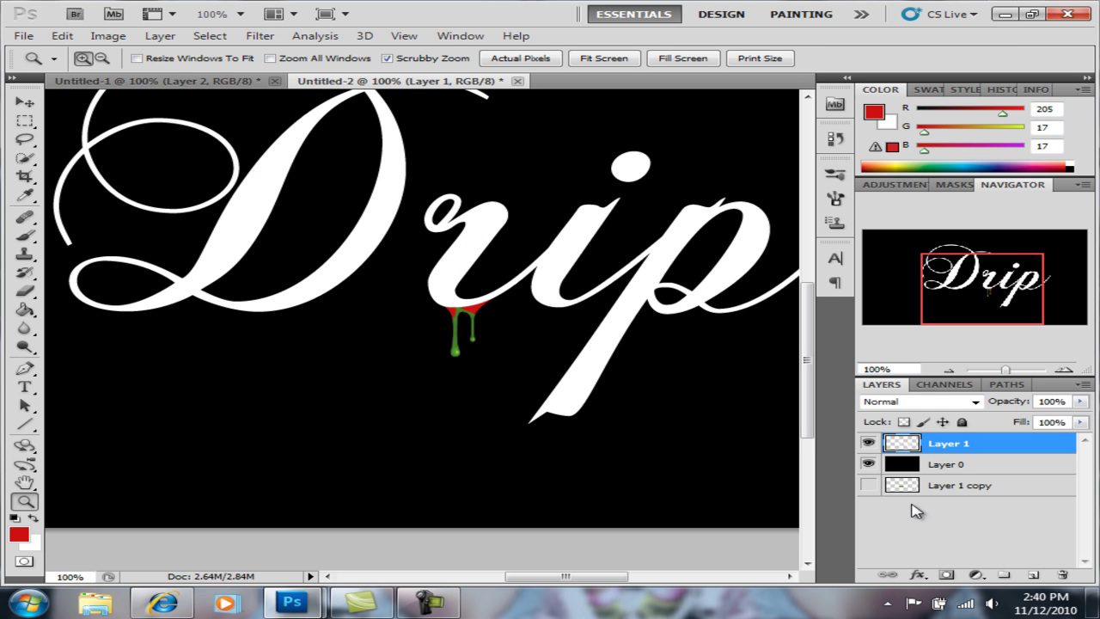
pyautogui.click(1035, 575)
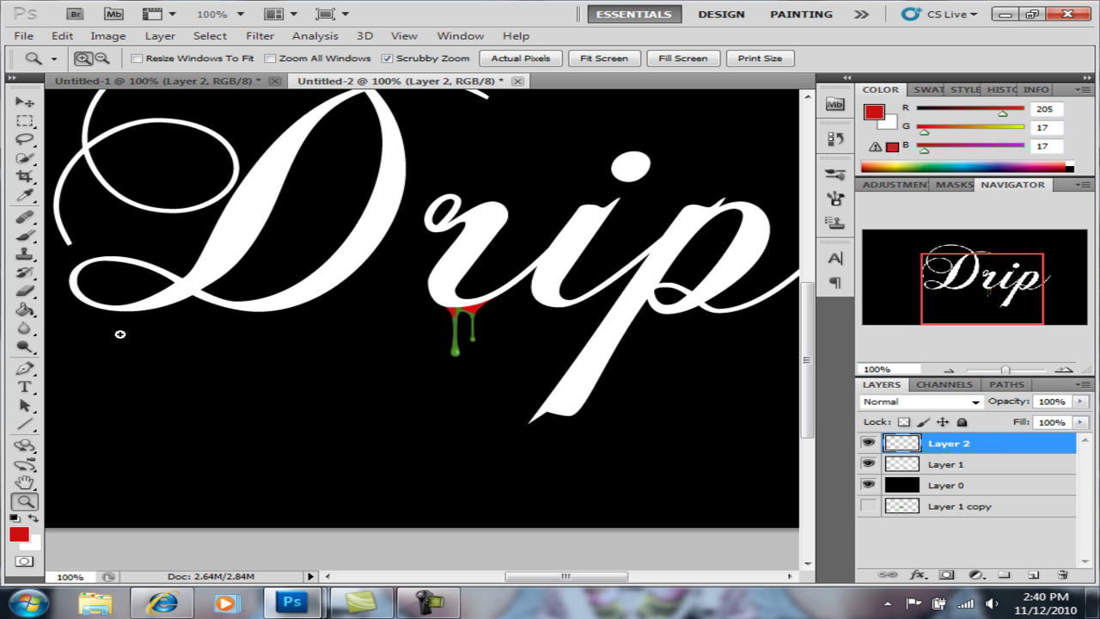
# Step: Set the foreground colour to white and Paint Bucket fill Layer 2
pyautogui.click(24, 327)
pyautogui.click(24, 308)
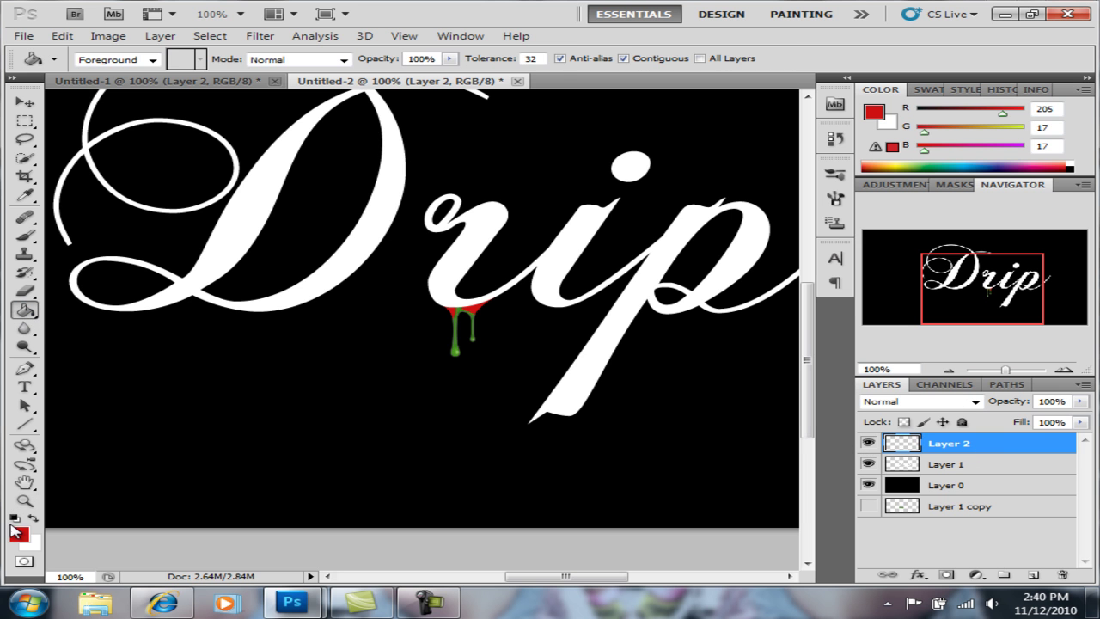
pyautogui.press('i')
pyautogui.click(770, 285)
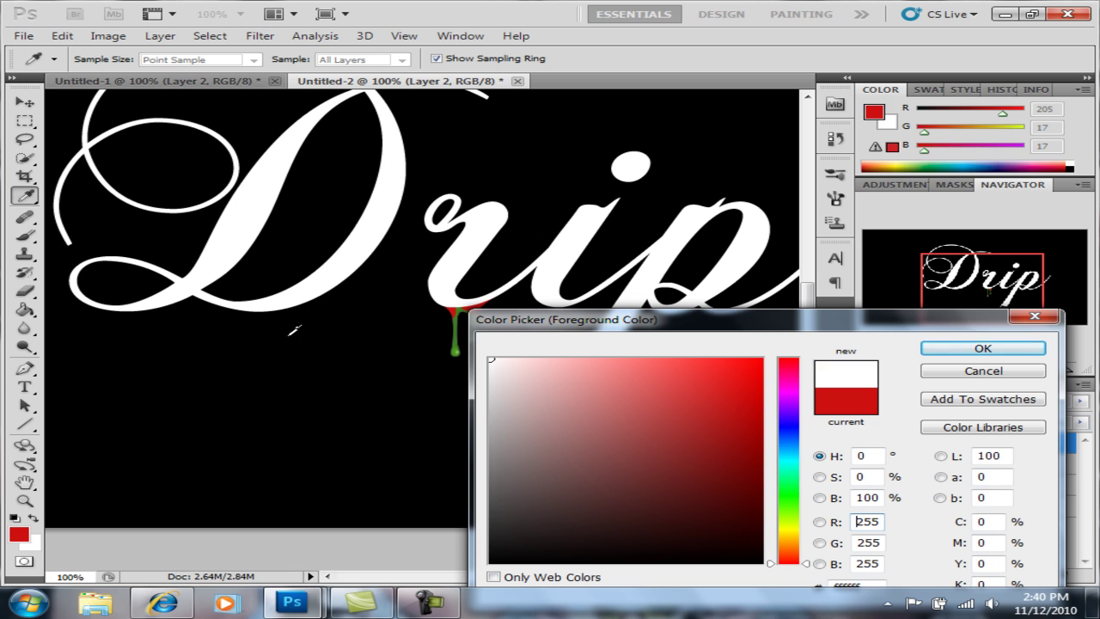
pyautogui.click(982, 348)
pyautogui.press('g')
pyautogui.click(496, 336)
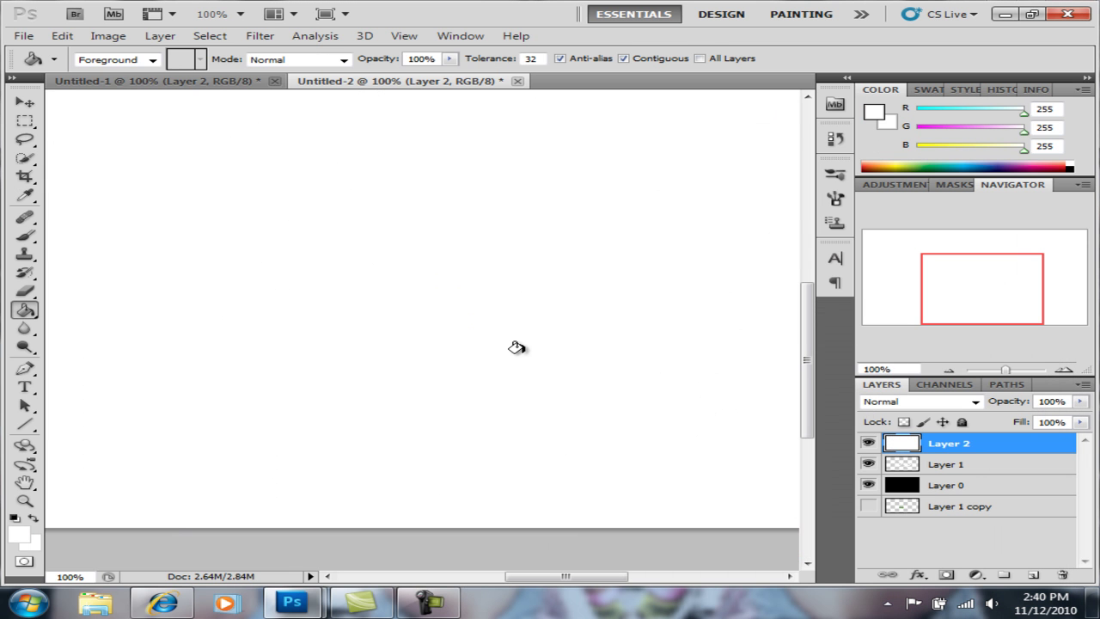
# Step: Make Layer 2 a clipping mask on Layer 1 and zoom out to 50%
pyautogui.rightClick(989, 455)
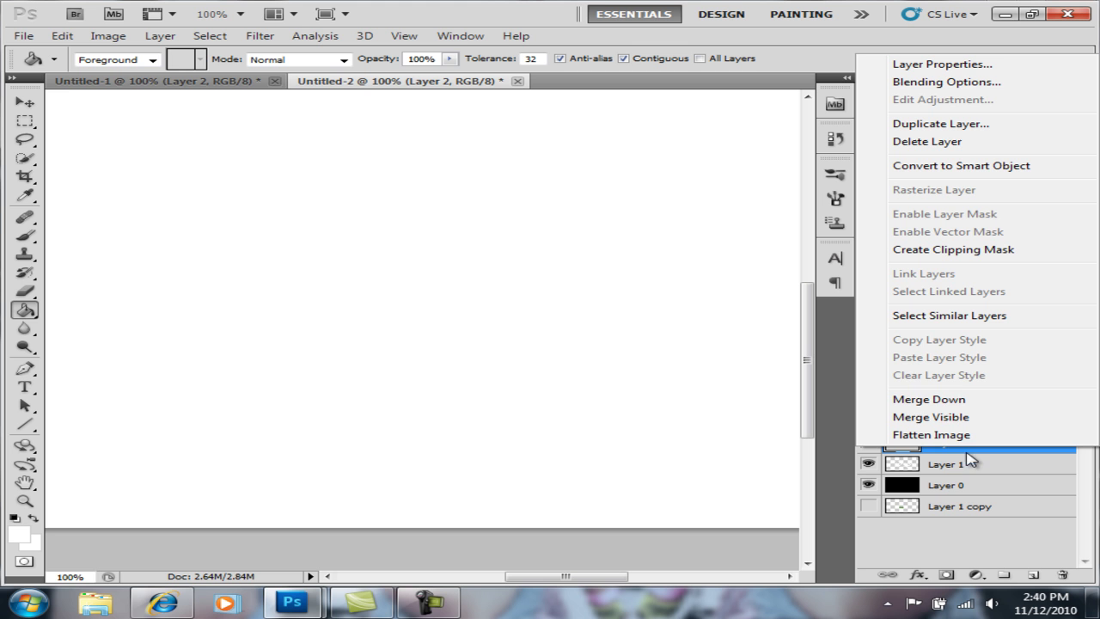
pyautogui.click(972, 249)
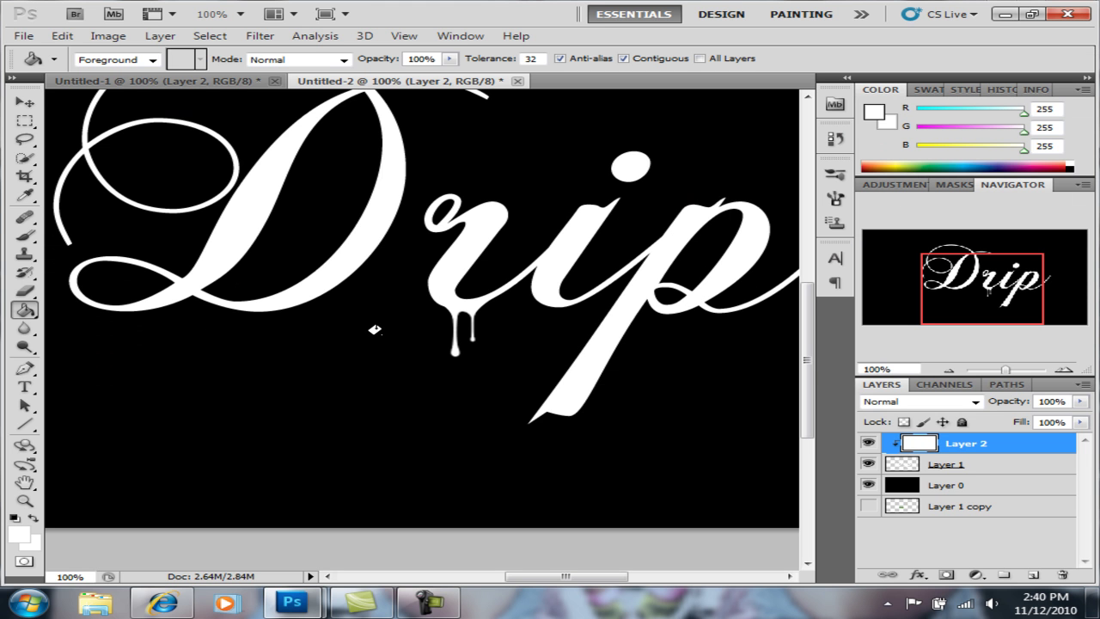
pyautogui.press('z')
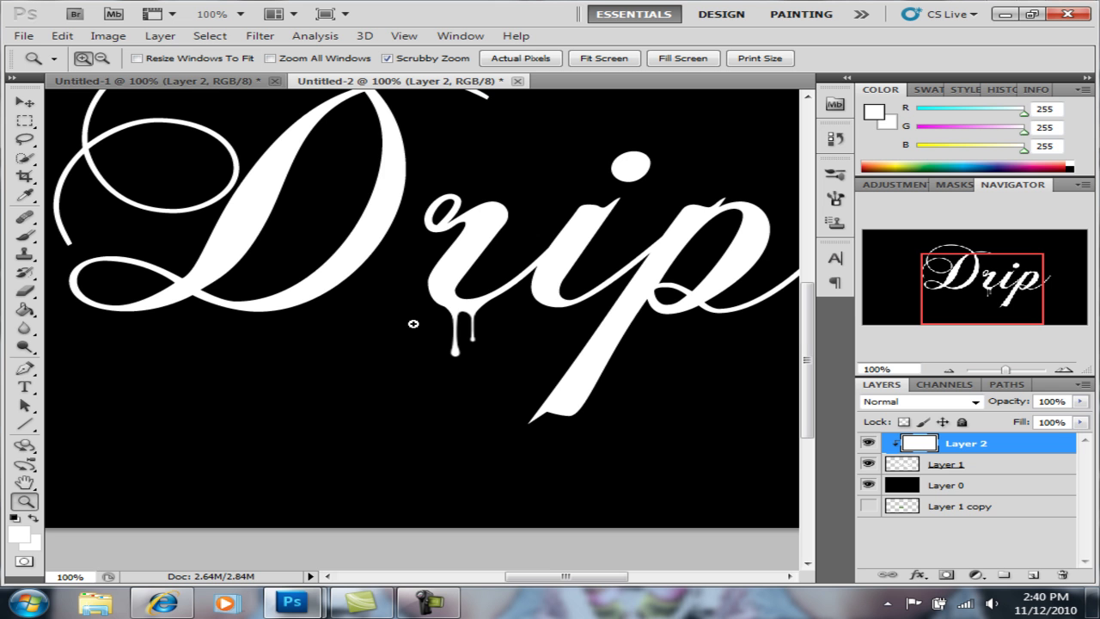
pyautogui.keyDown('alt'); pyautogui.click(413, 323); pyautogui.keyUp('alt')
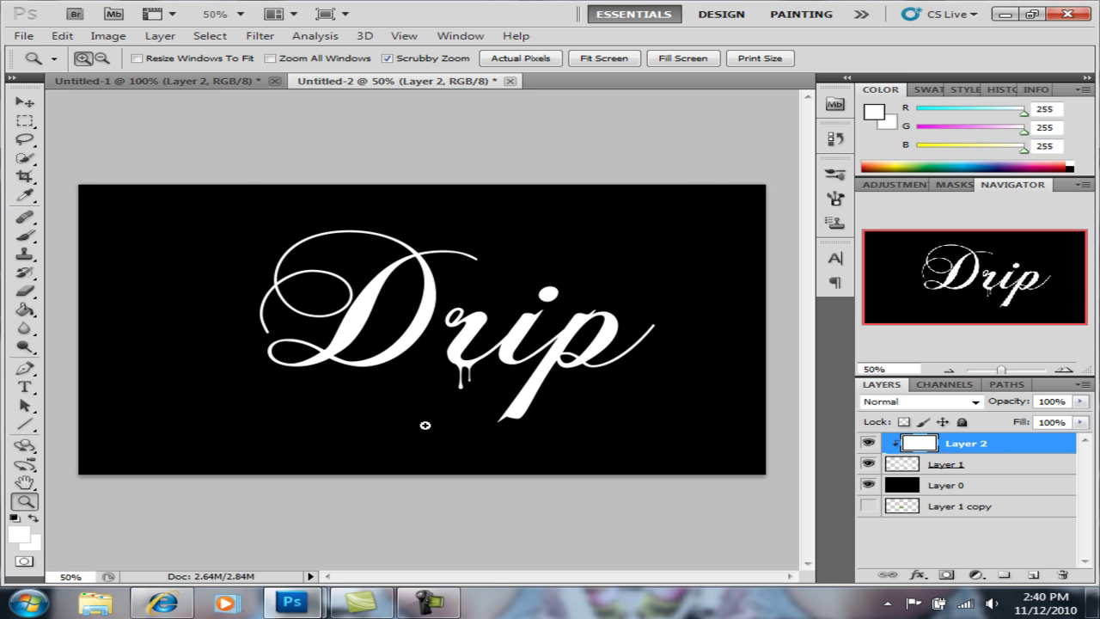
# Step: Bring up the Untitled-1 document showing the dripping white Siiqh script
pyautogui.click(133, 81)
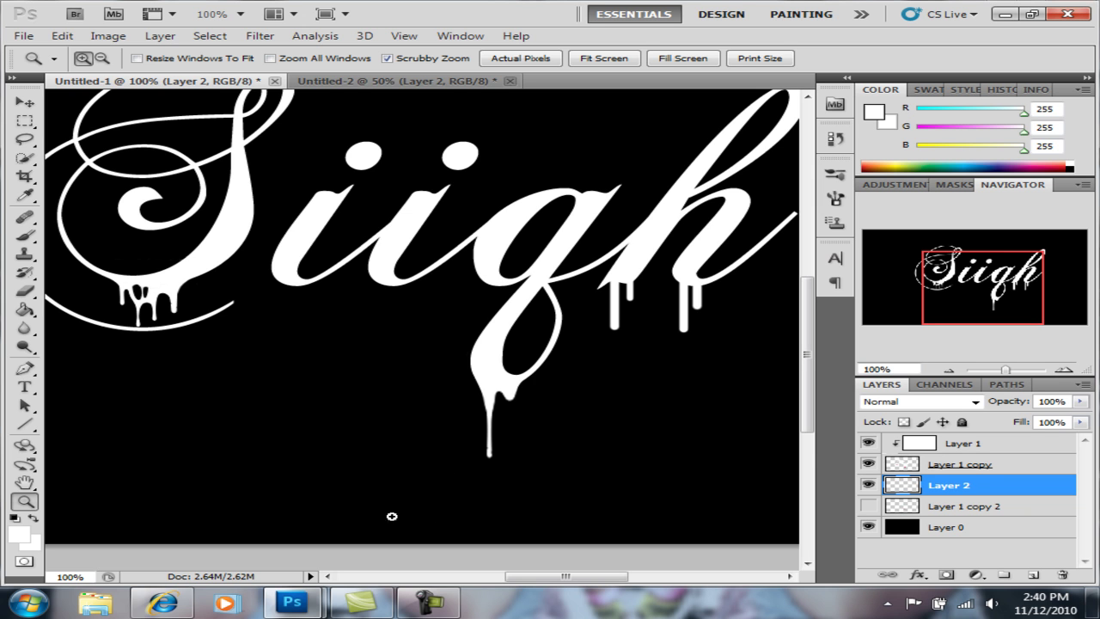
pyautogui.click(428, 602)
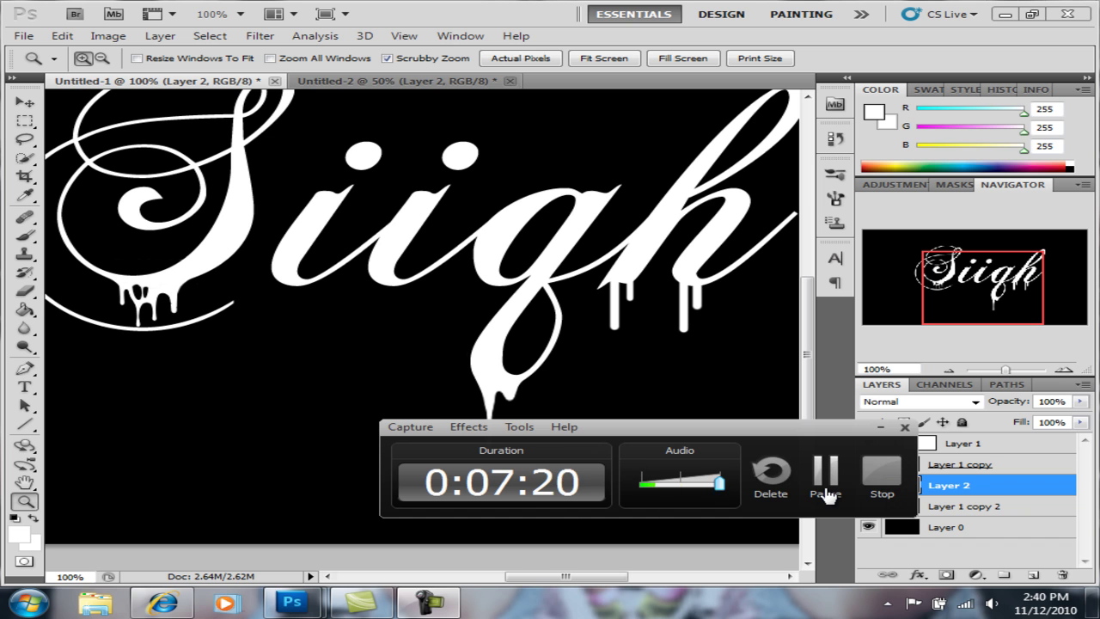
pyautogui.click(880, 479)
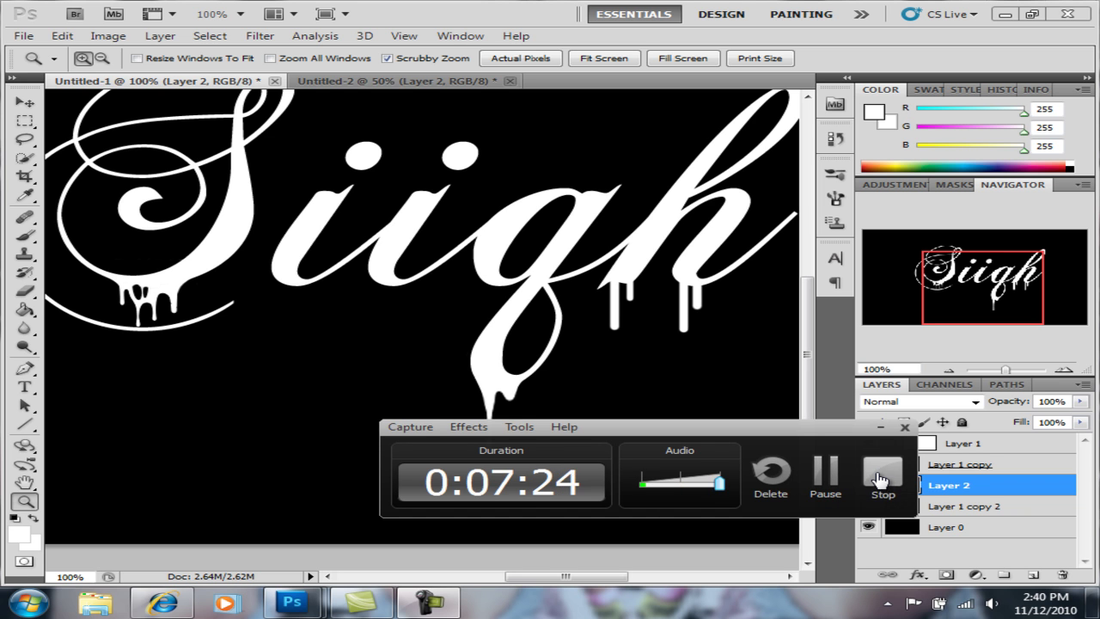